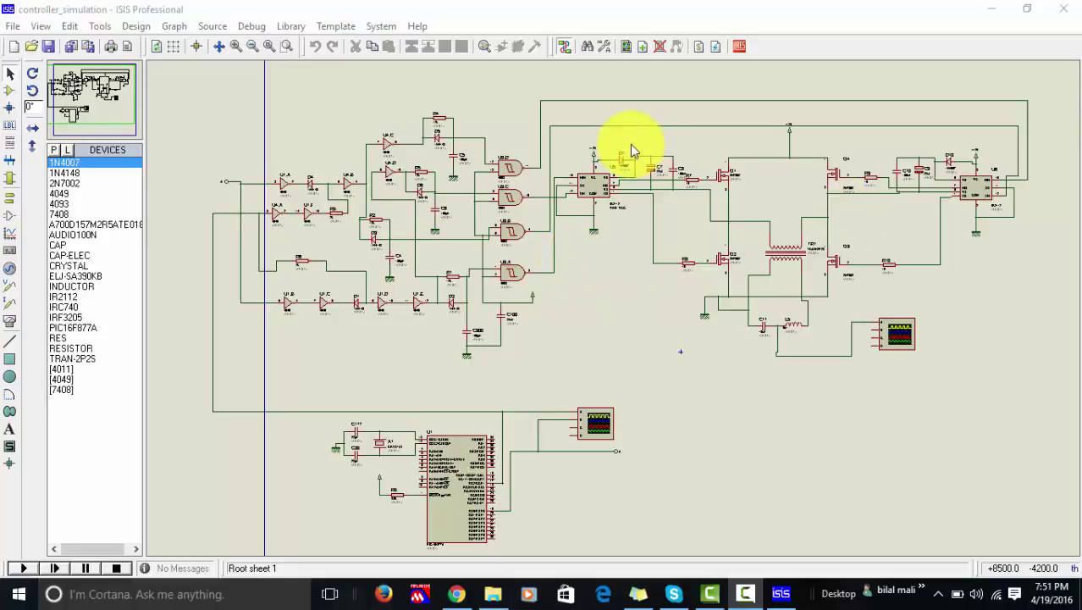
click(457, 594)
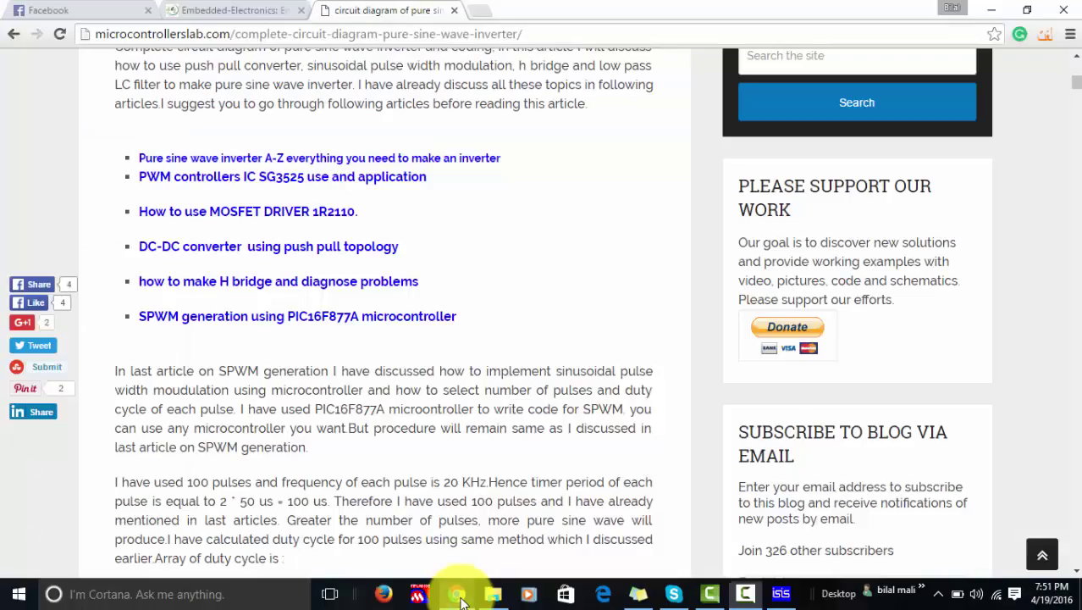
drag(1074, 81, 1068, 66)
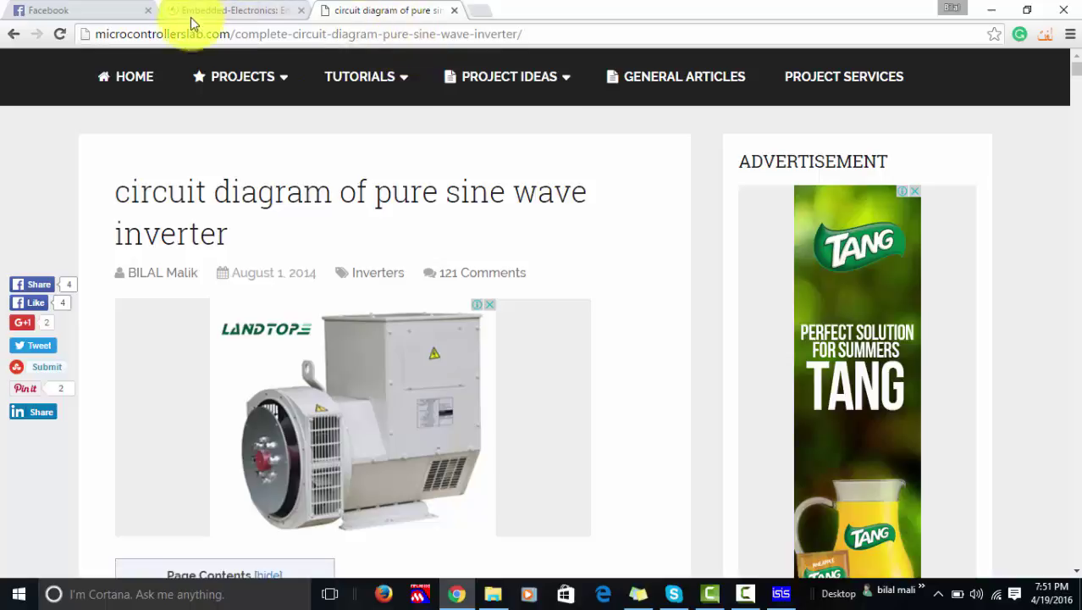
click(537, 34)
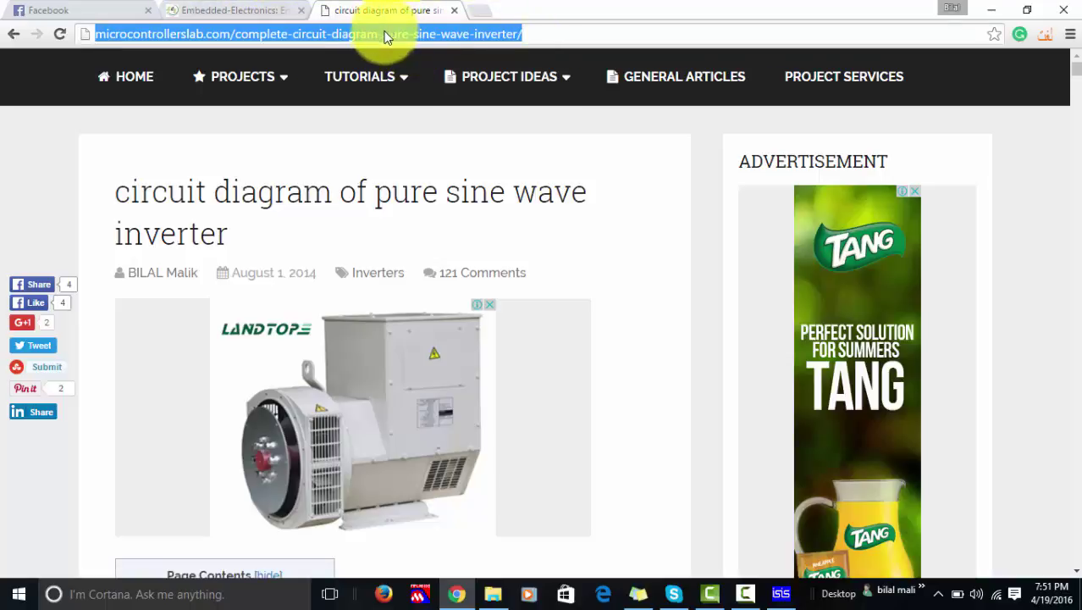
mouse_move(383, 185)
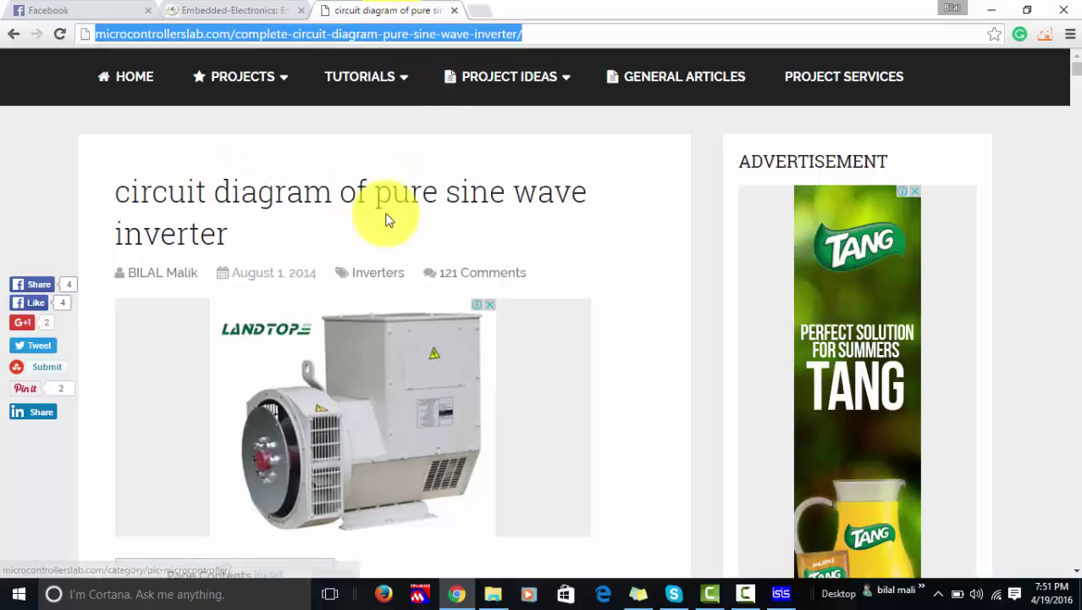
key(Down)
click(427, 225)
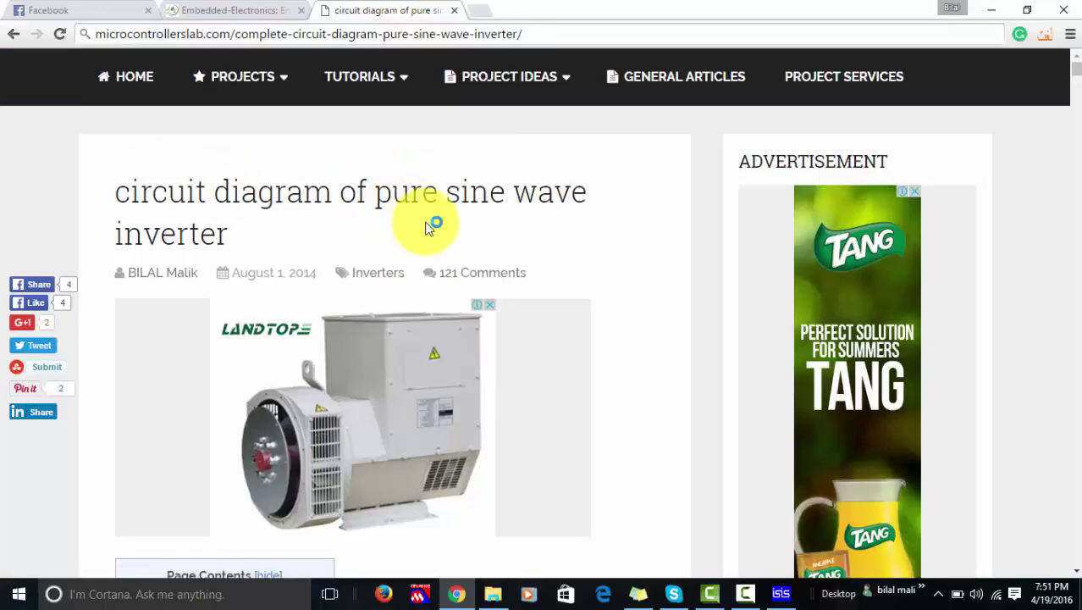
scroll(428, 226, down, 3)
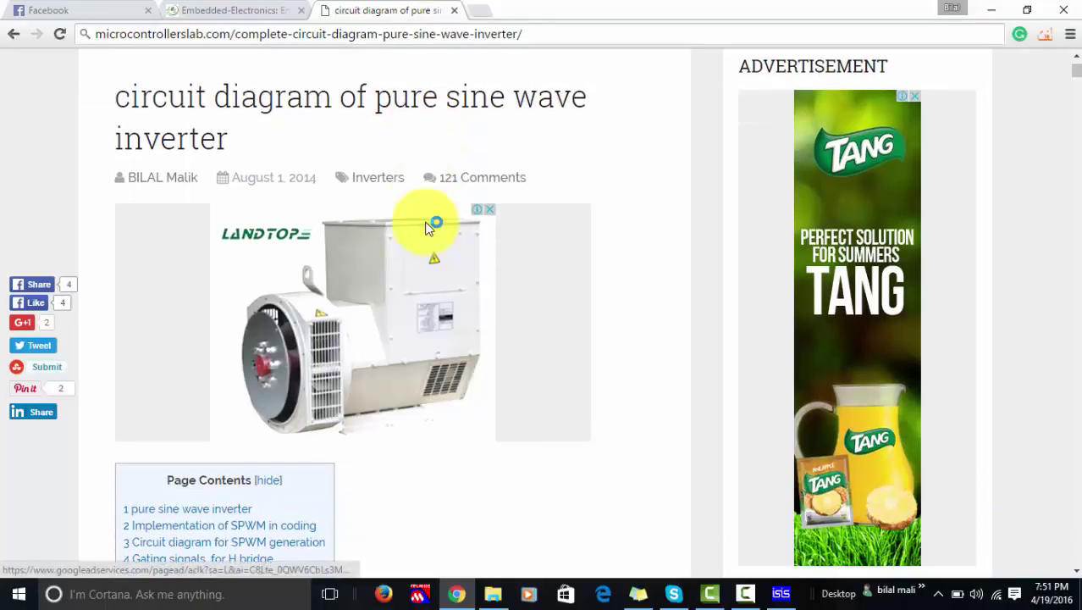
scroll(428, 226, down, 5)
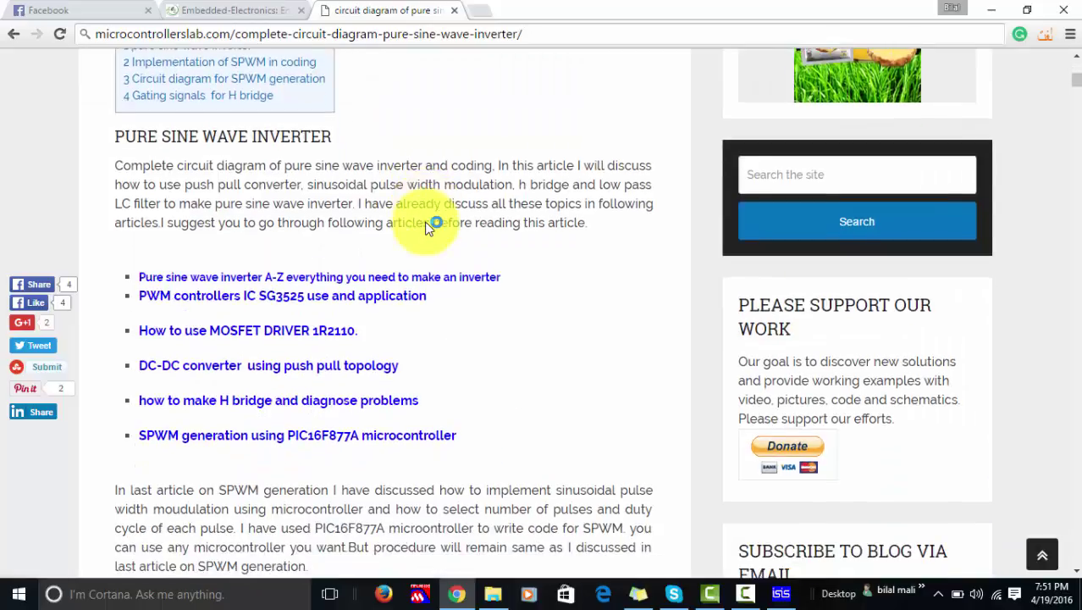
scroll(427, 225, up, 1)
scroll(427, 226, down, 1)
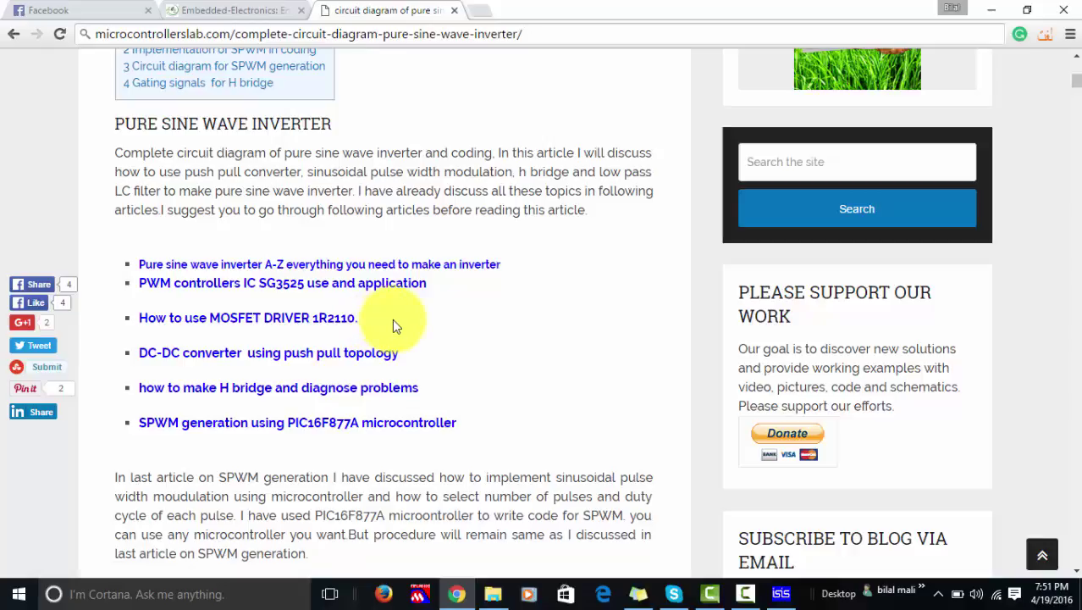
scroll(392, 322, down, 1)
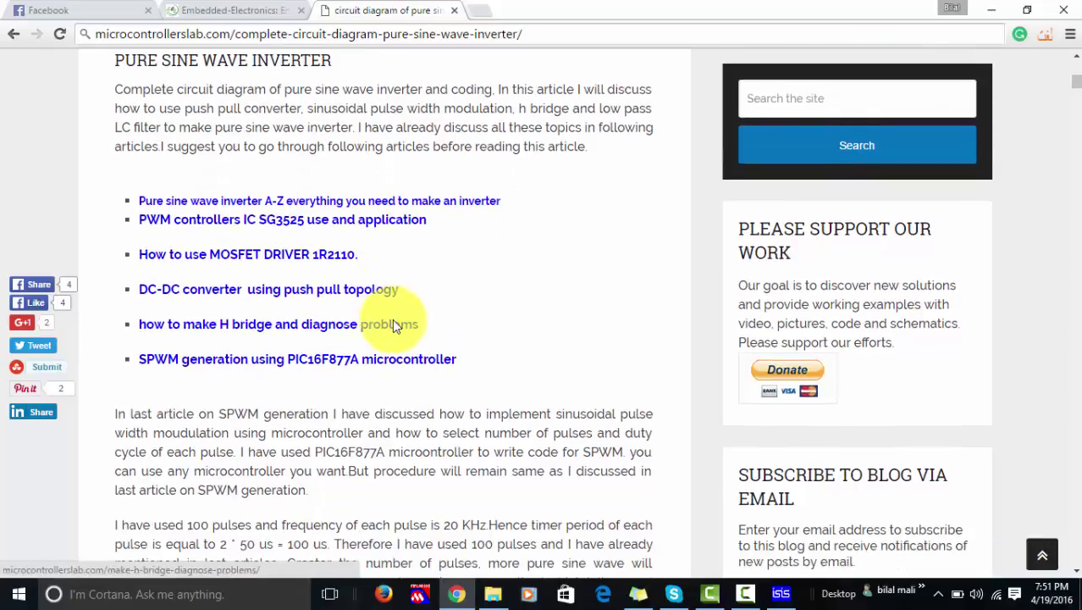
scroll(392, 324, up, 1)
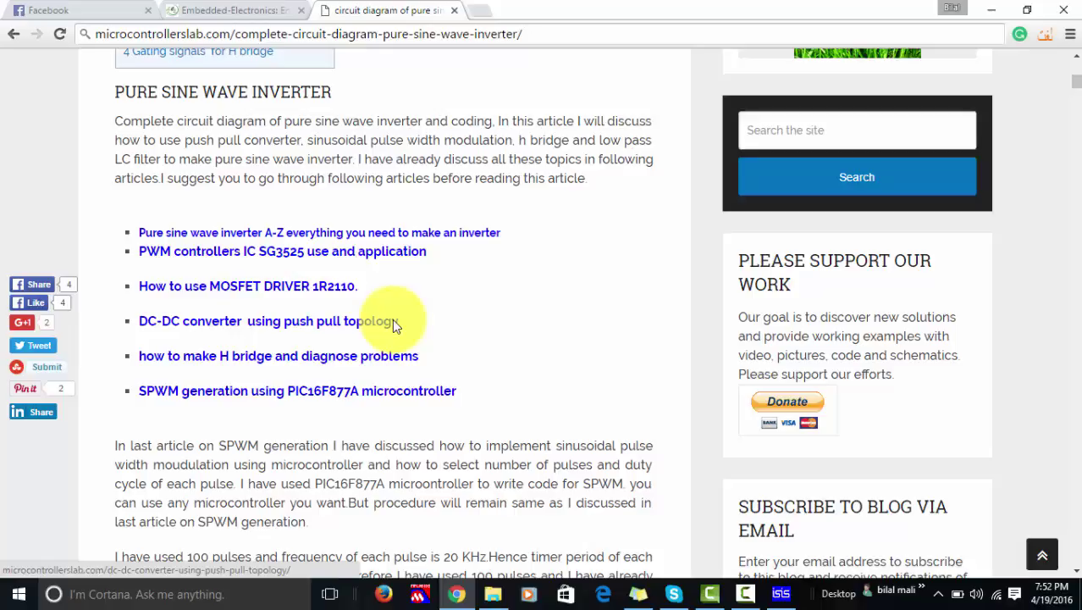
scroll(392, 322, down, 1)
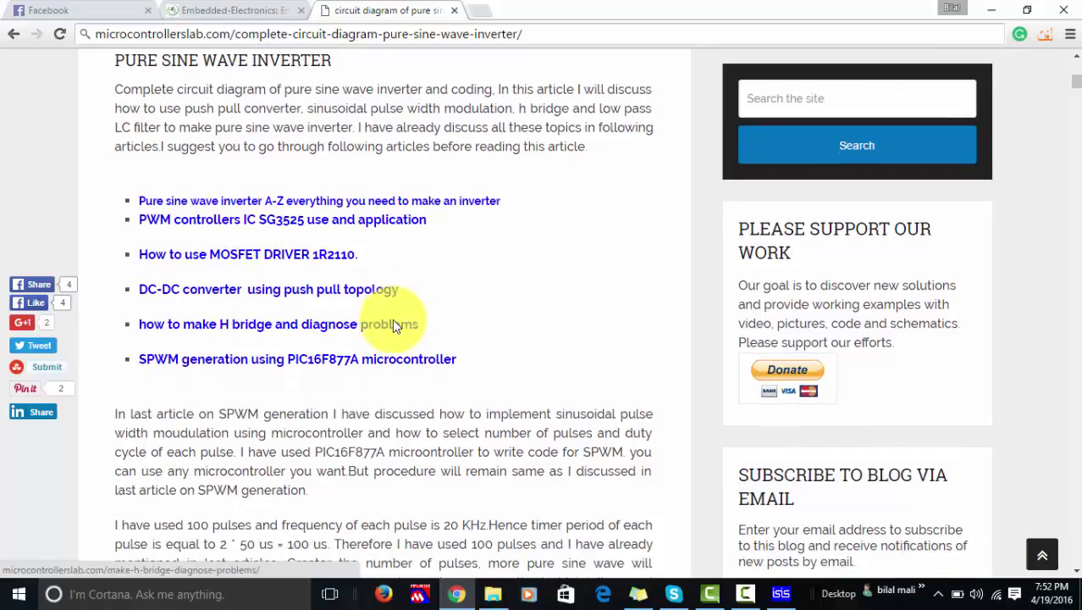
scroll(392, 322, down, 1)
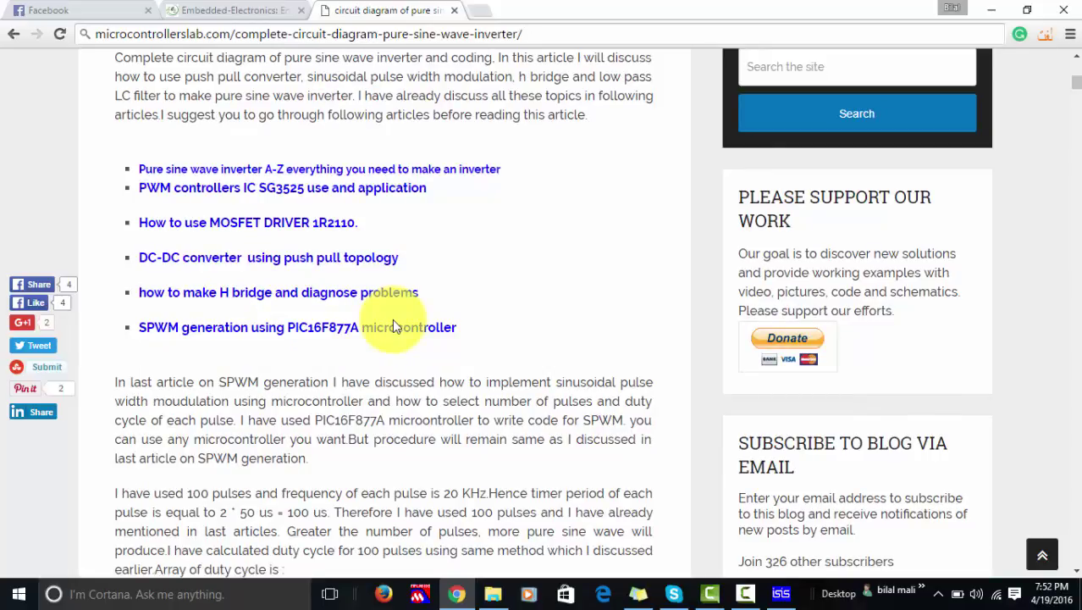
scroll(392, 327, down, 1)
Scroll the article past the SPWM gating-signal scope output to the L=2mH, C=3.3uF sine wave photo.
scroll(392, 327, down, 1)
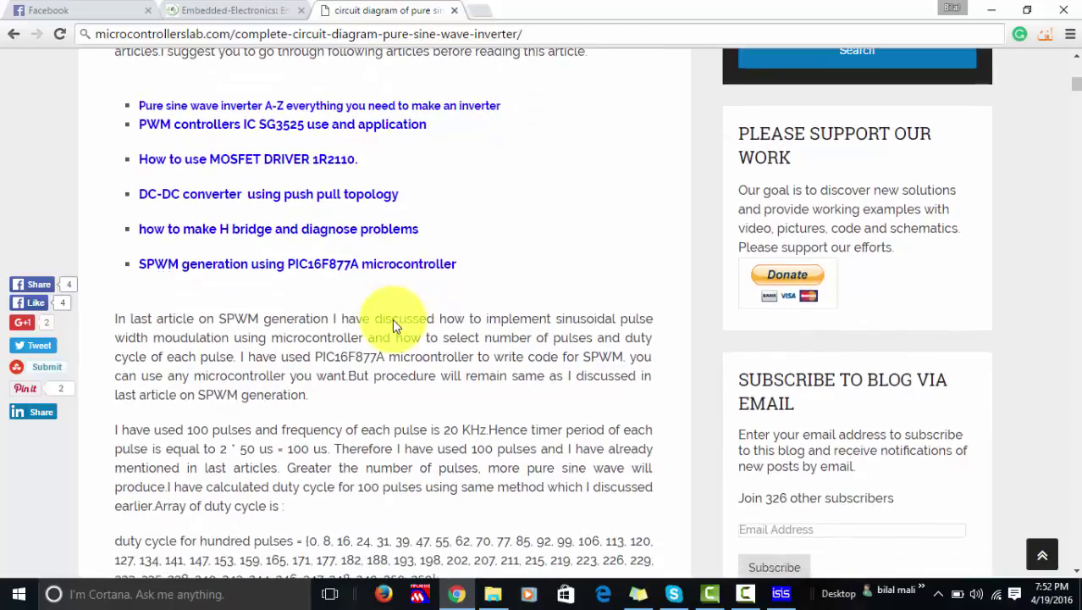
scroll(392, 327, down, 4)
scroll(392, 327, down, 3)
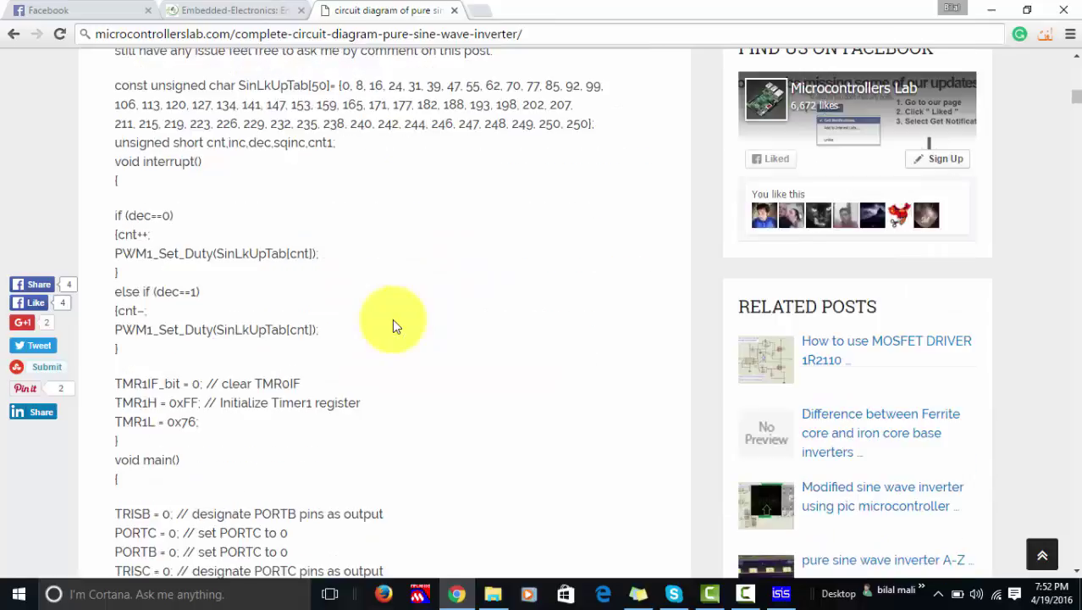
scroll(393, 326, down, 4)
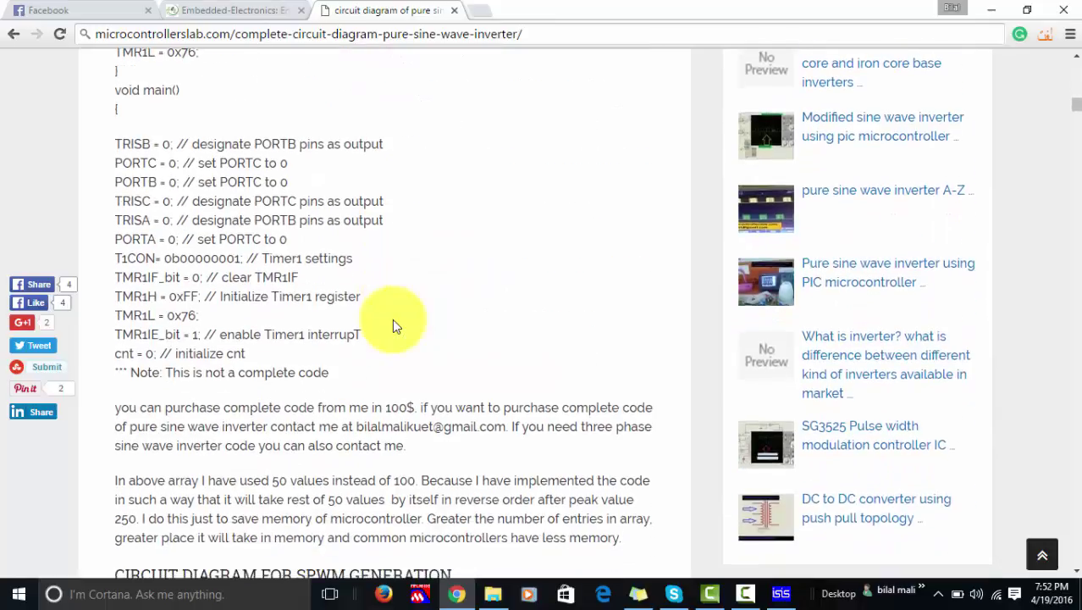
scroll(392, 325, down, 2)
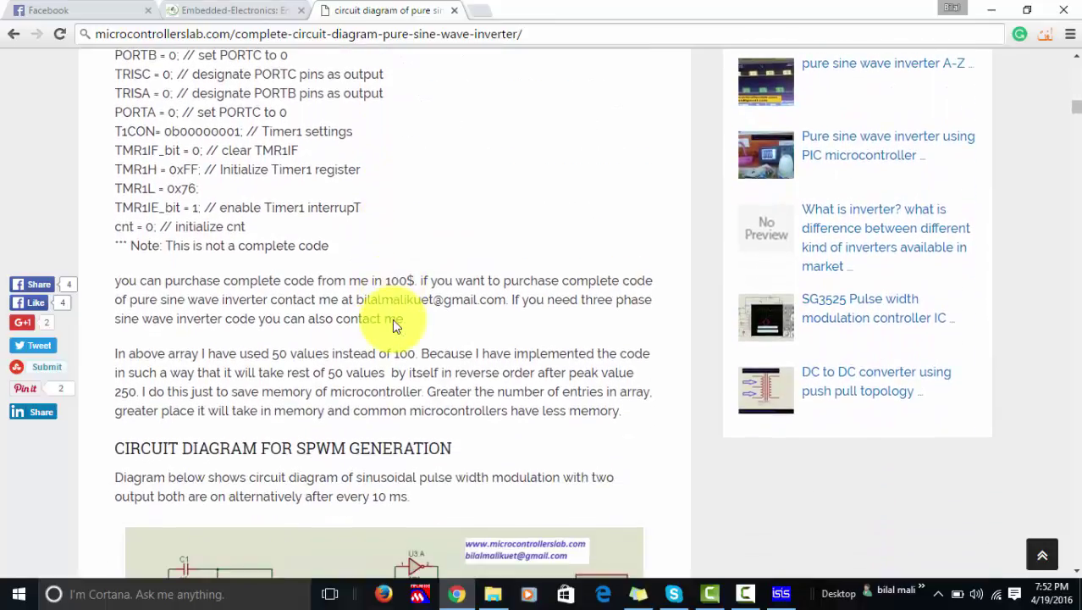
scroll(393, 318, down, 1)
scroll(392, 318, down, 1)
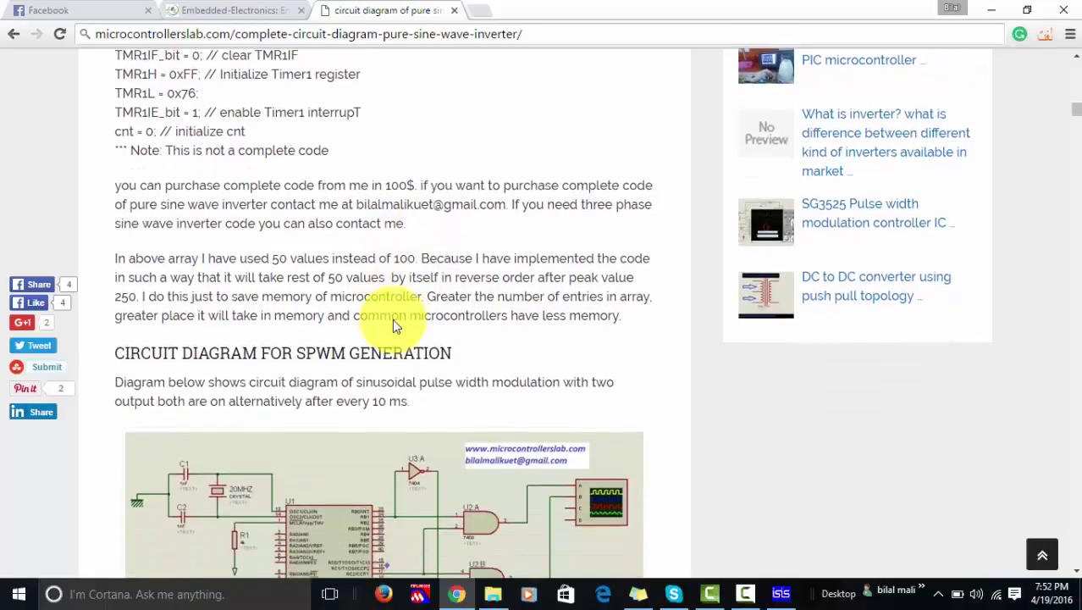
scroll(392, 318, down, 2)
scroll(393, 318, down, 1)
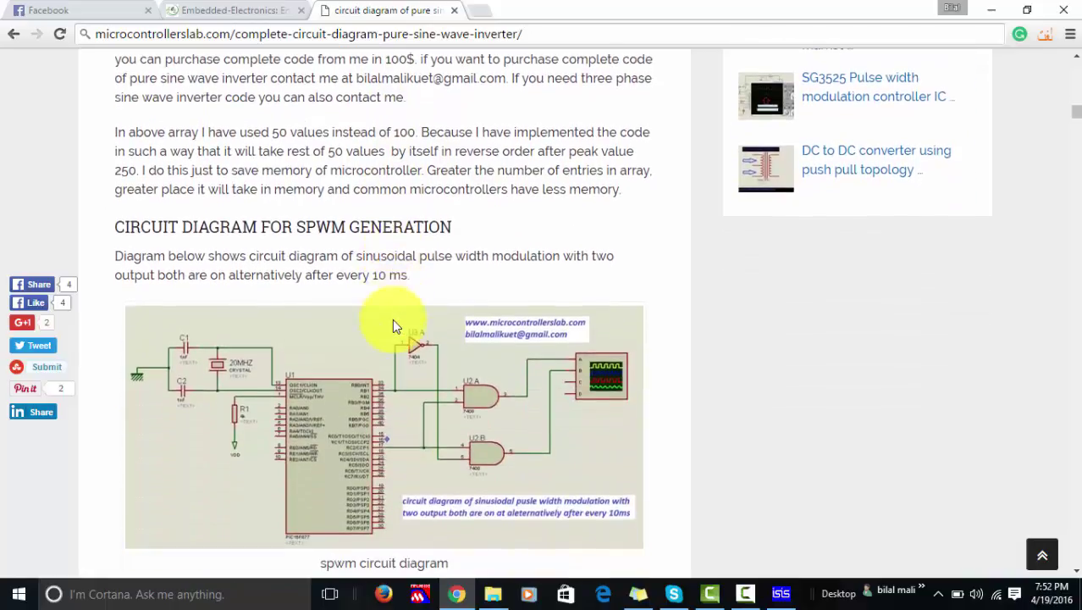
scroll(392, 318, down, 3)
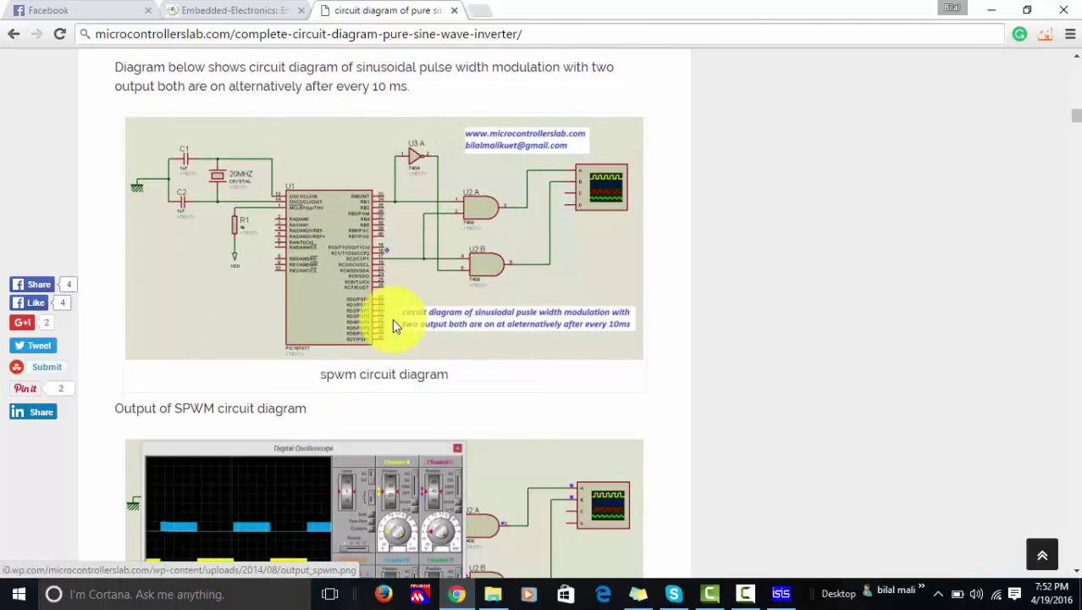
scroll(392, 318, down, 5)
scroll(392, 319, up, 1)
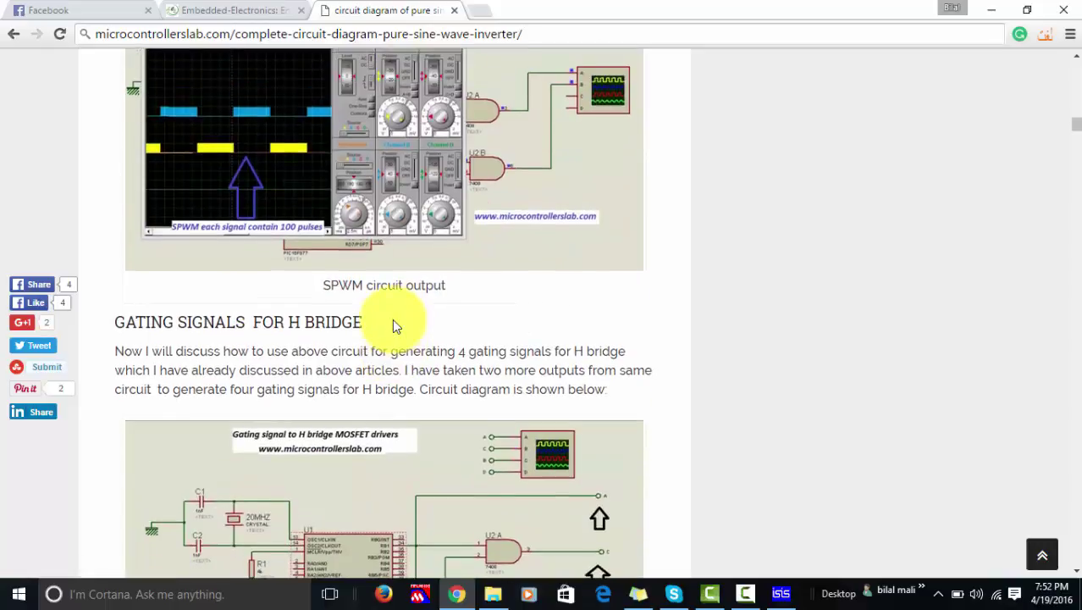
scroll(392, 318, up, 1)
scroll(393, 319, down, 1)
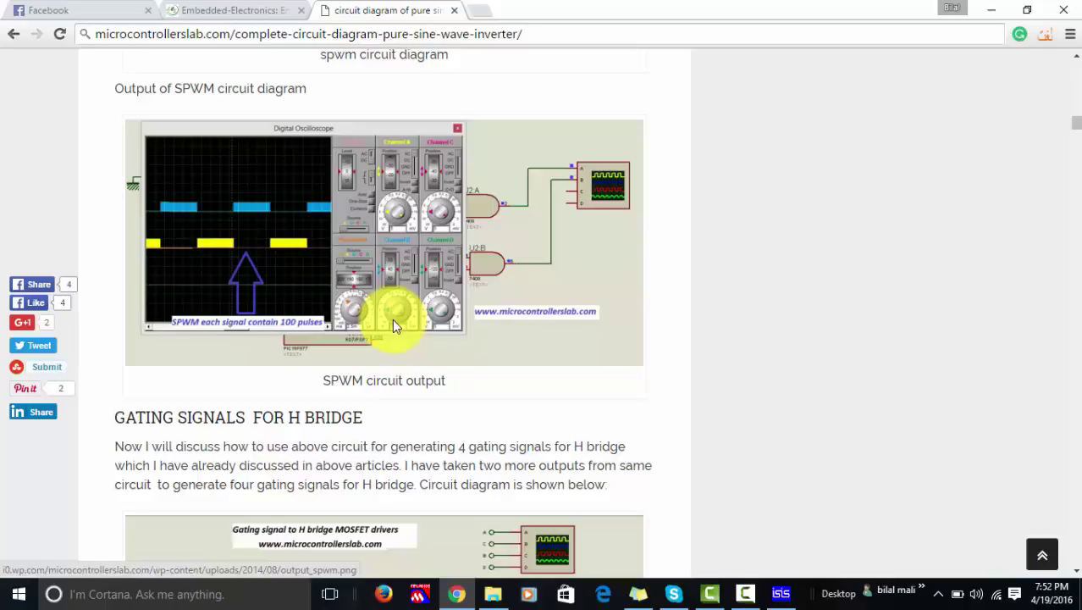
scroll(392, 318, down, 3)
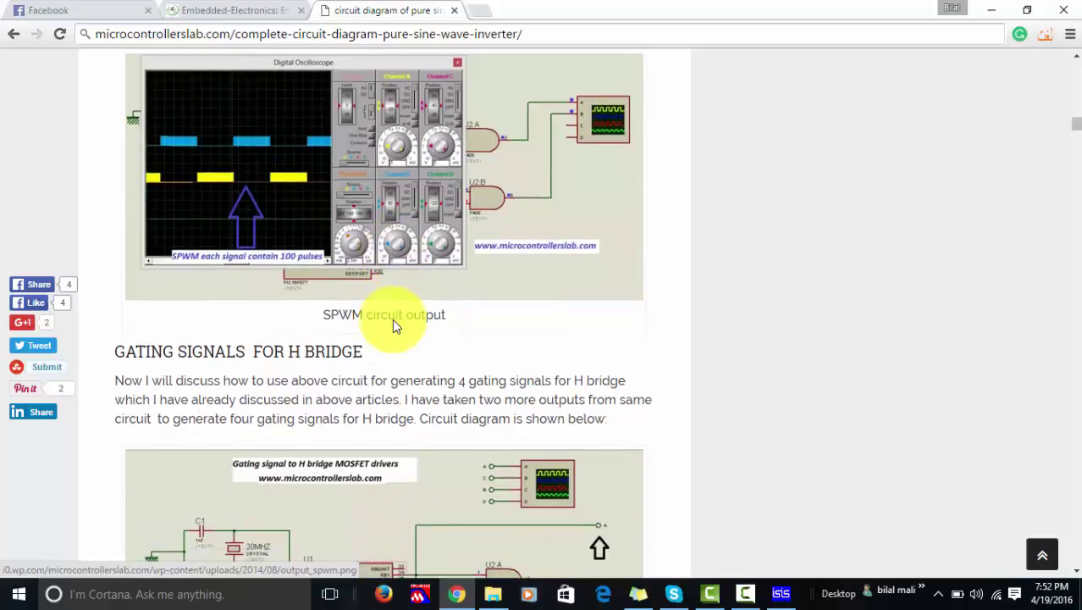
scroll(393, 323, down, 1)
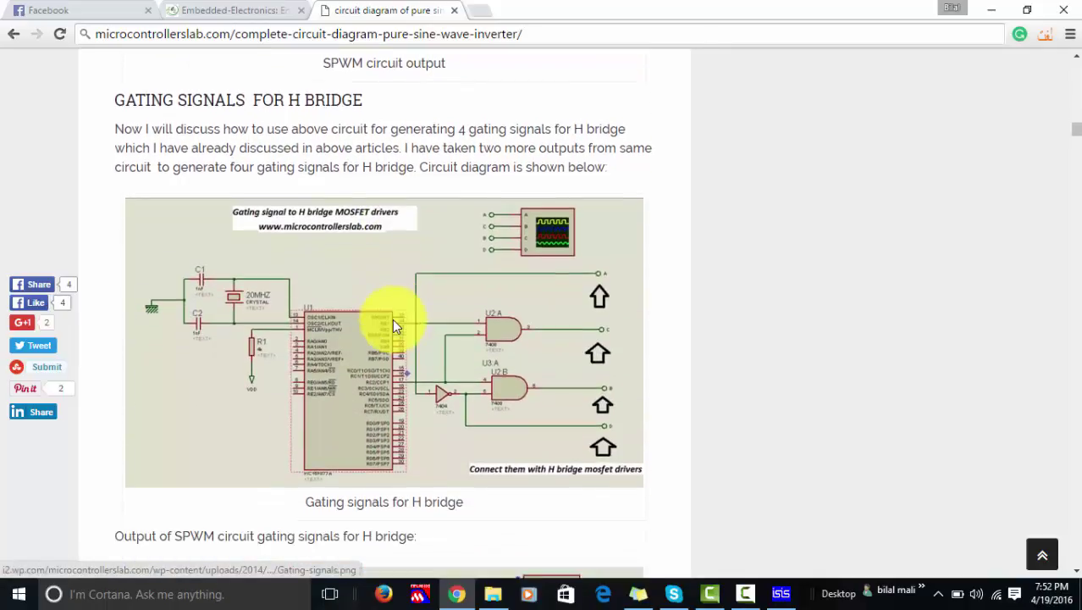
scroll(392, 318, down, 2)
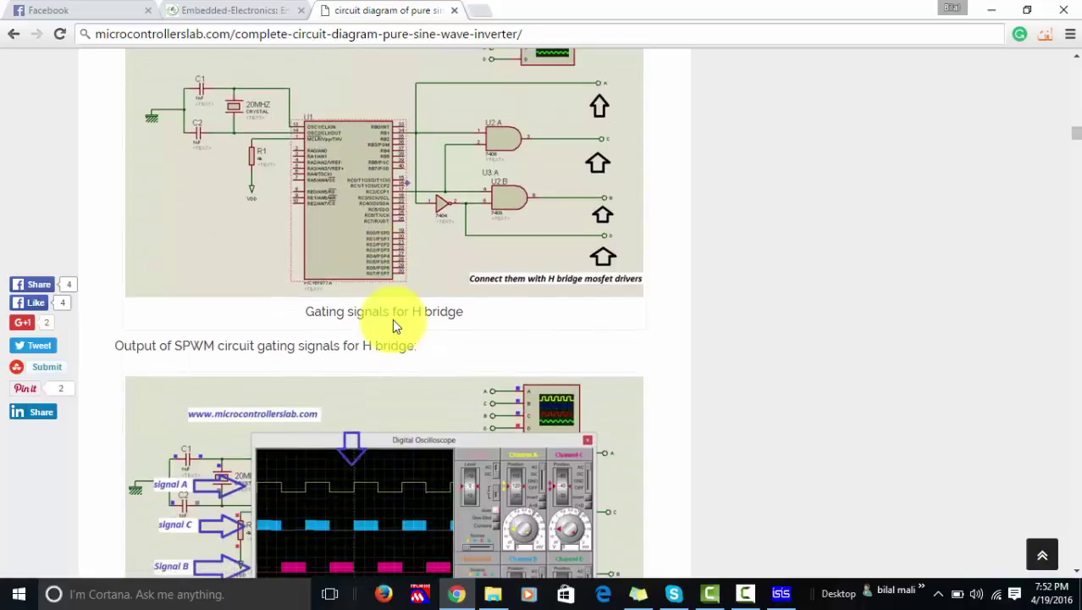
scroll(392, 318, down, 2)
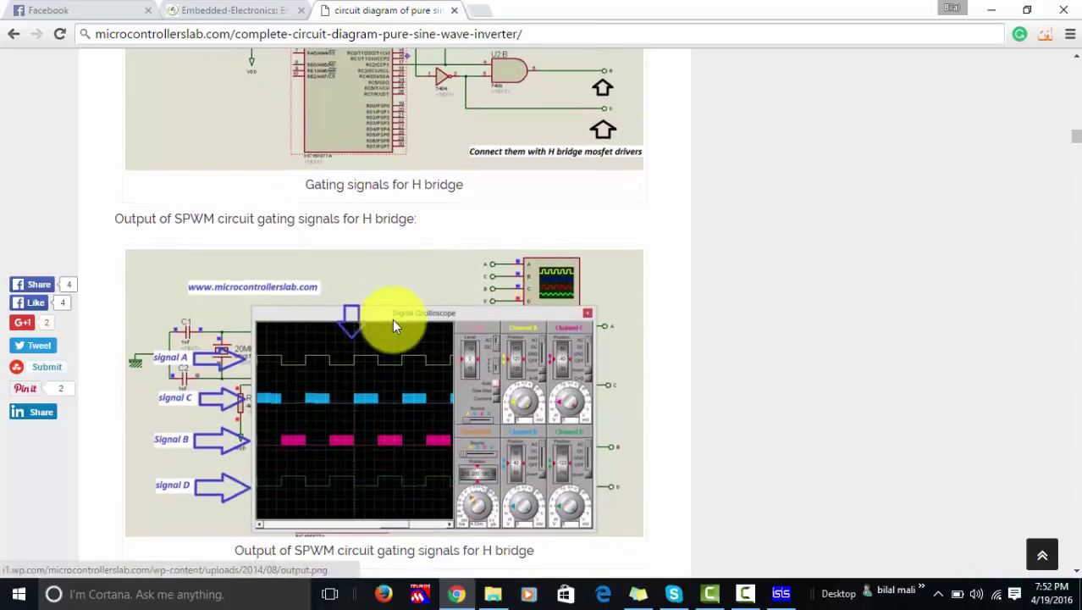
scroll(392, 319, down, 1)
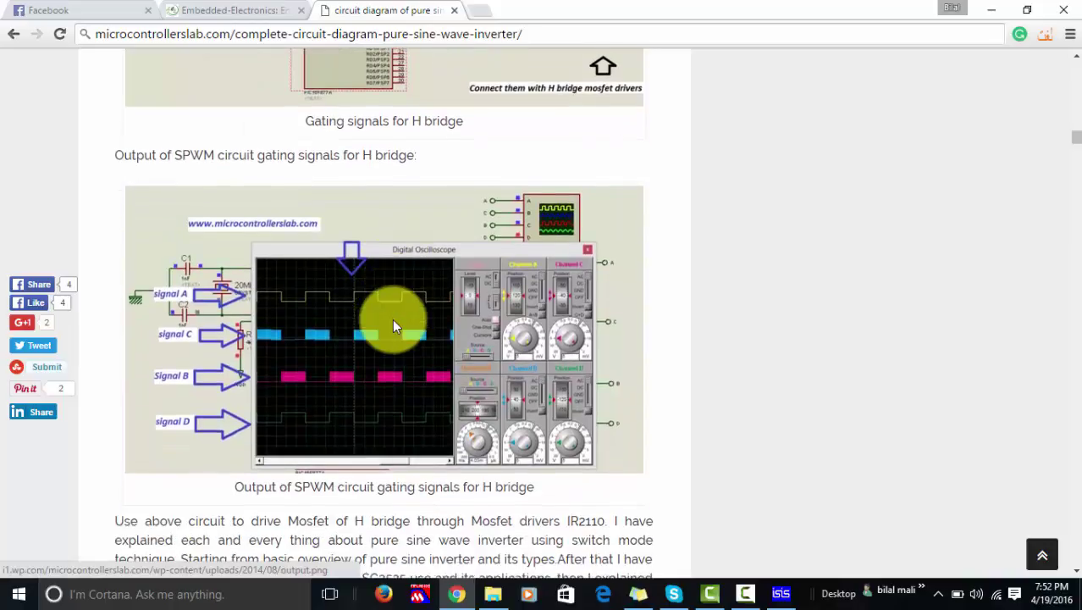
scroll(392, 319, down, 6)
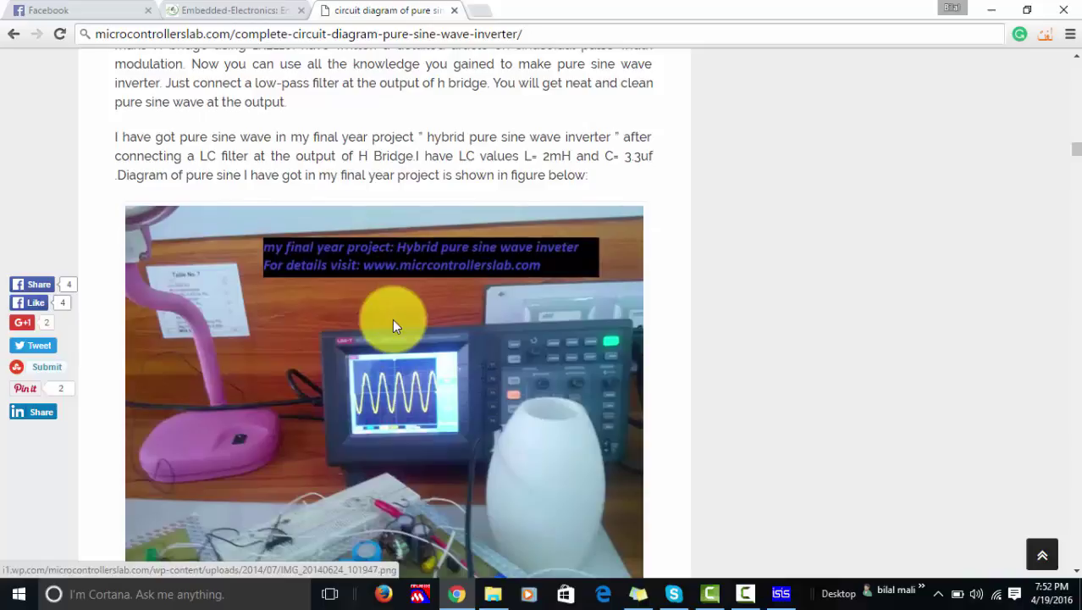
scroll(392, 318, down, 1)
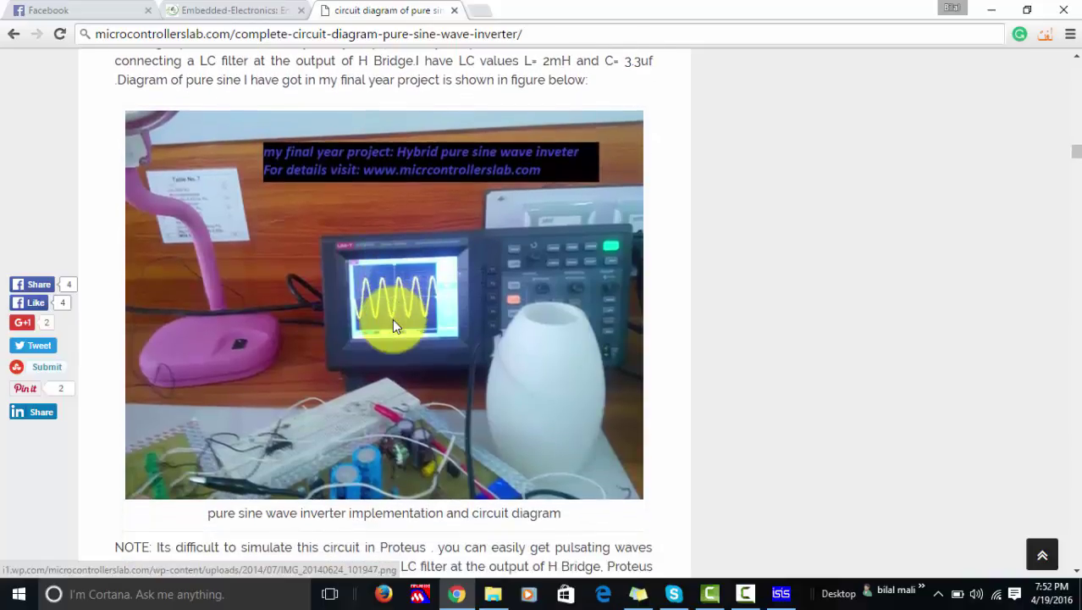
Return to ISIS and zoom in on the PIC16F877A with its crystal, 22pF capacitors and oscilloscope.
click(780, 584)
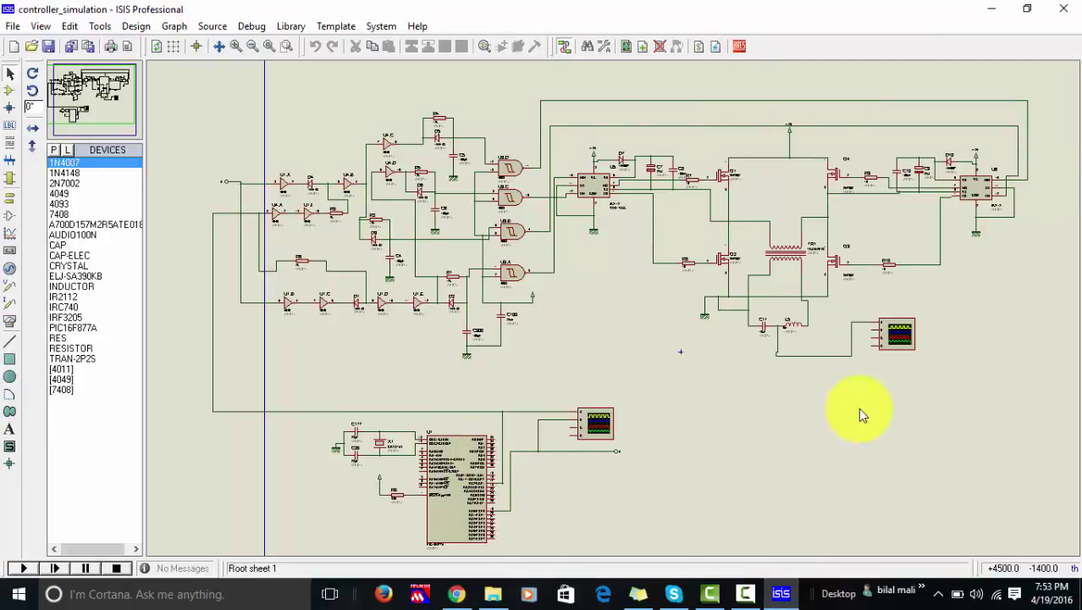
click(236, 46)
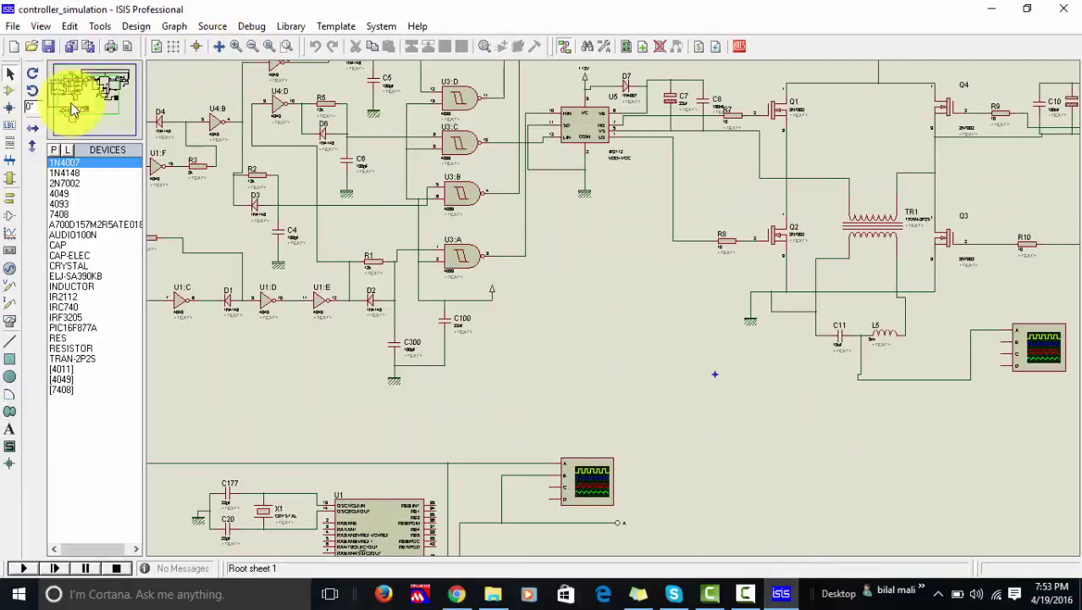
click(73, 96)
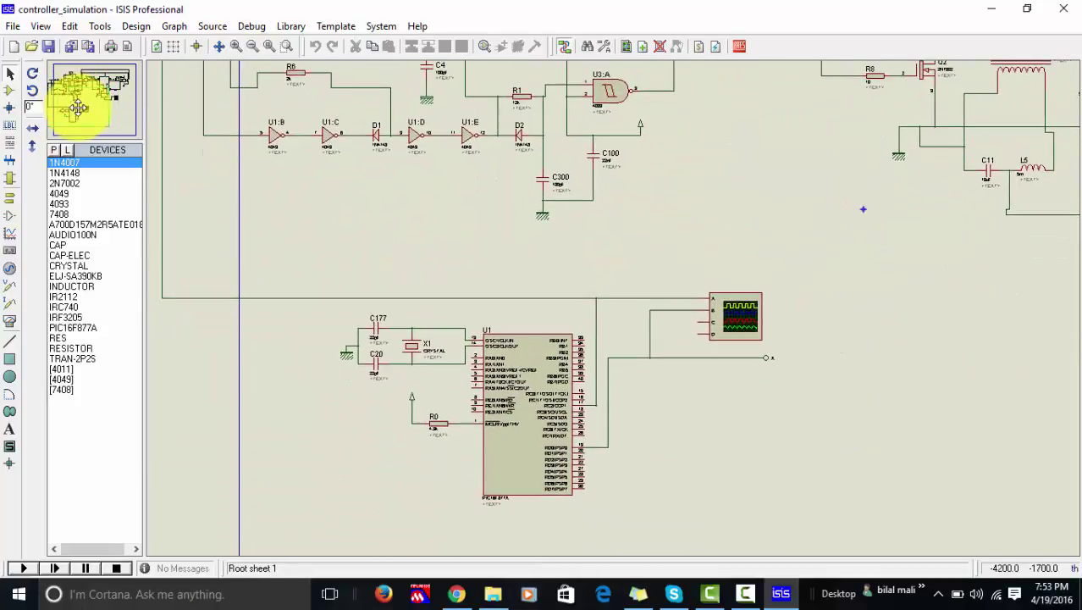
click(81, 115)
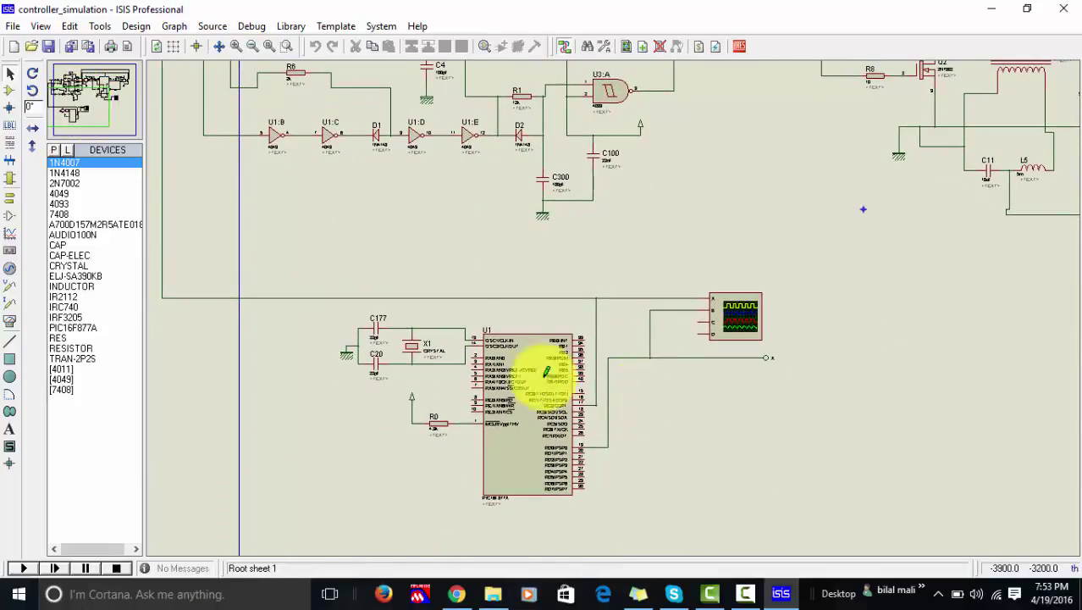
click(236, 45)
click(77, 102)
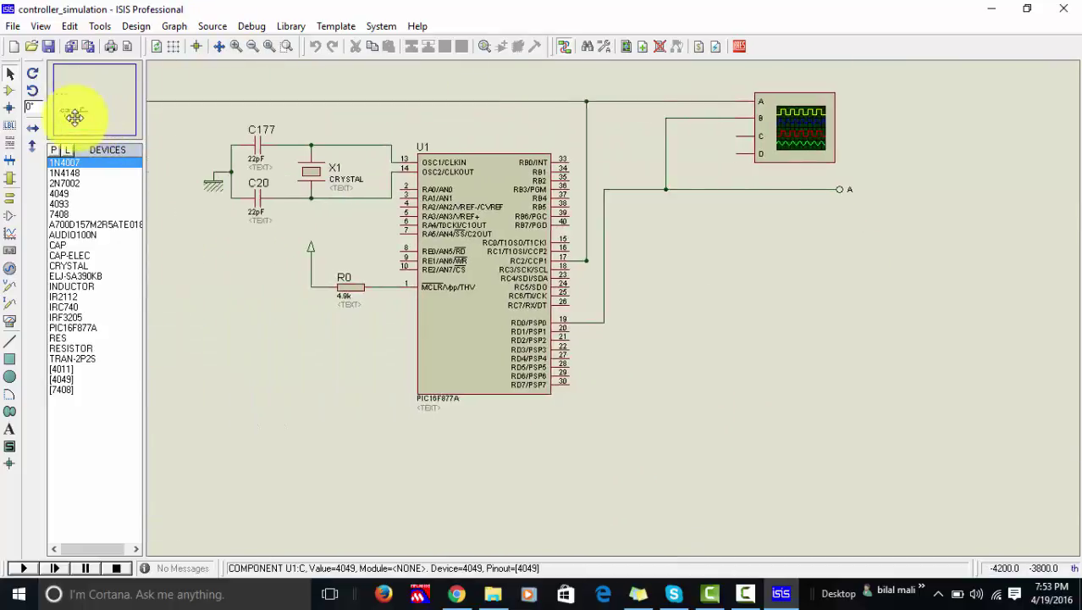
click(73, 121)
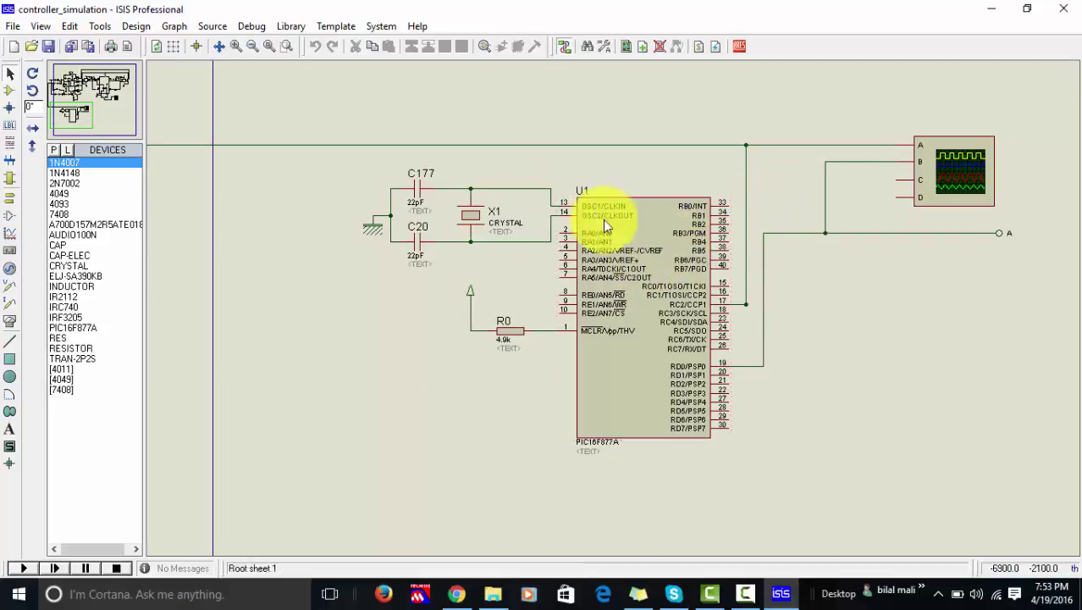
Zoom out, pan to the 4049/4093 gate logic, select then deselect it, and zoom in.
click(258, 49)
click(80, 106)
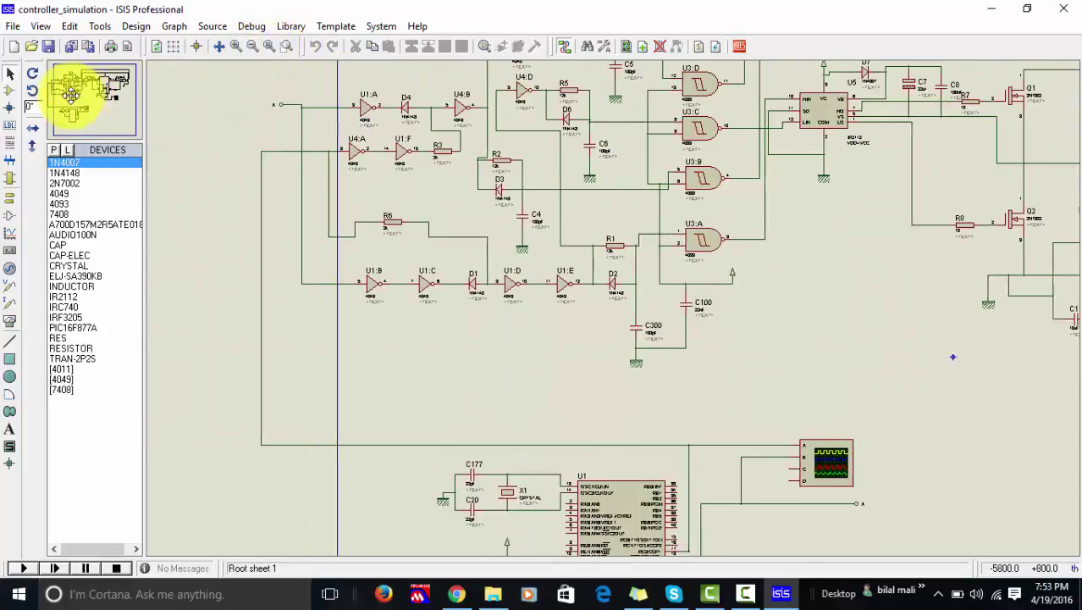
click(72, 91)
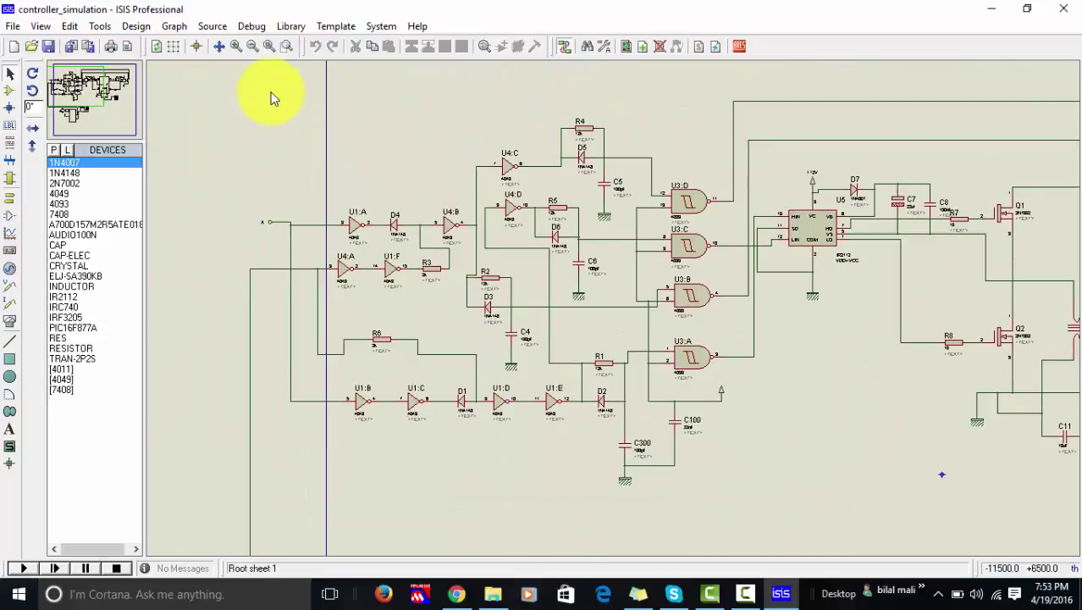
drag(268, 87, 743, 531)
click(799, 471)
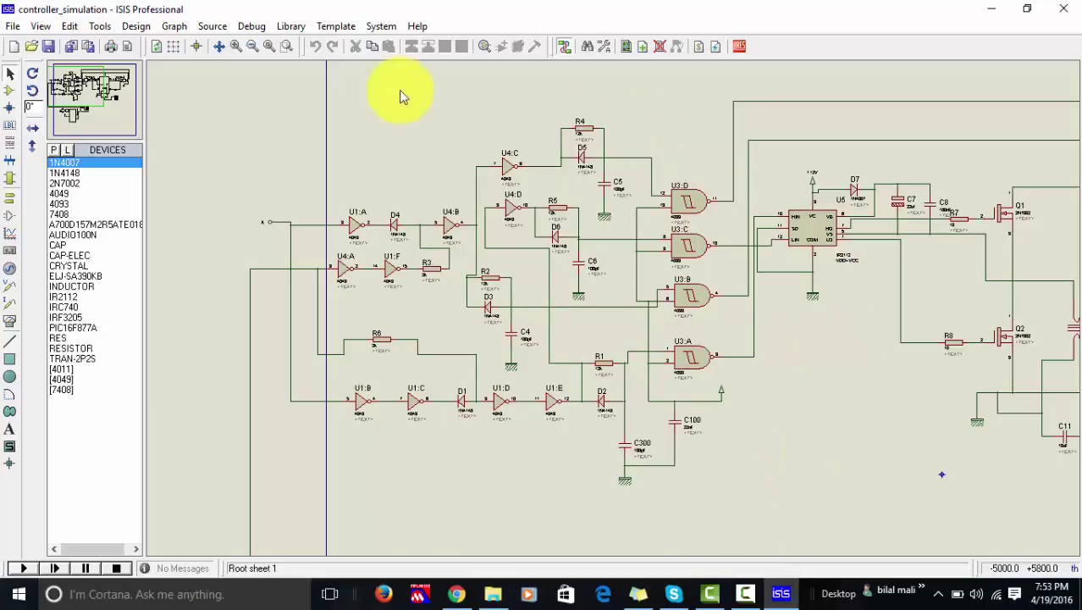
click(237, 49)
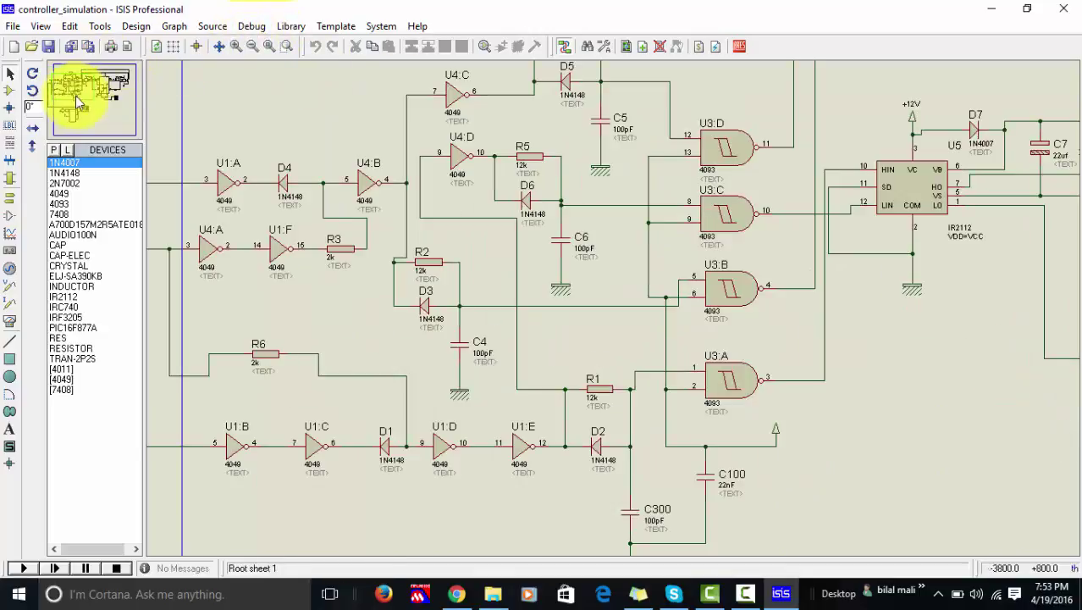
drag(73, 90, 78, 83)
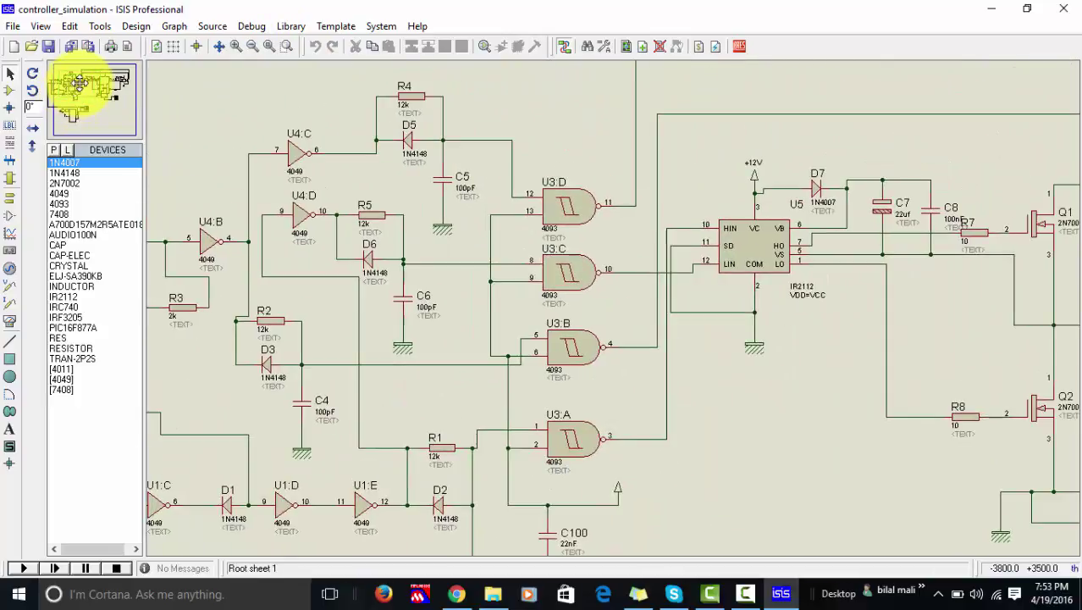
Glance at the inverter article in Chrome, then return to the ISIS schematic.
click(456, 594)
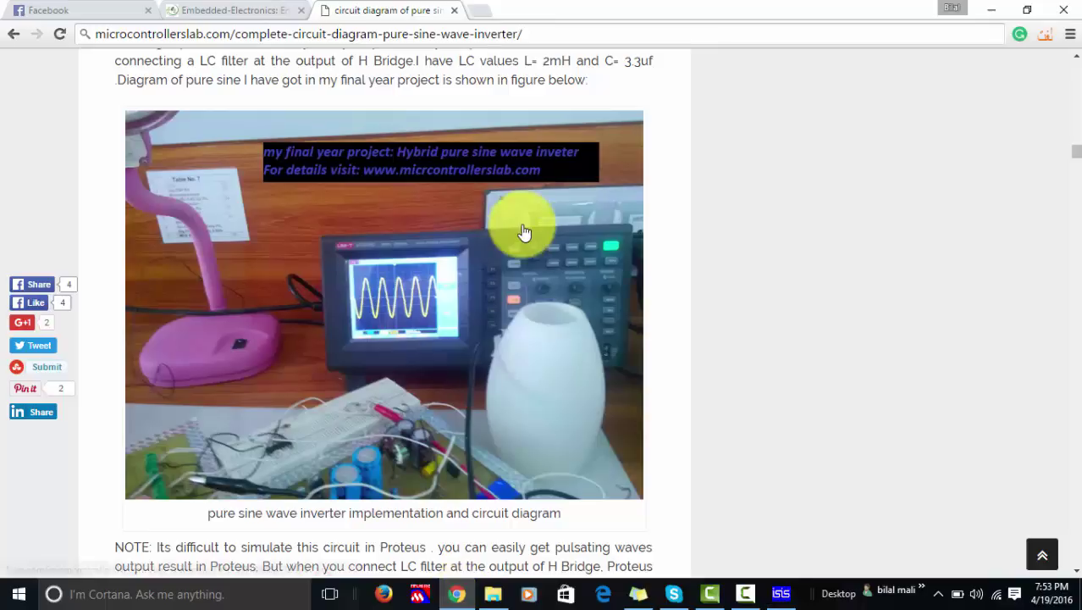
drag(1079, 161, 1074, 59)
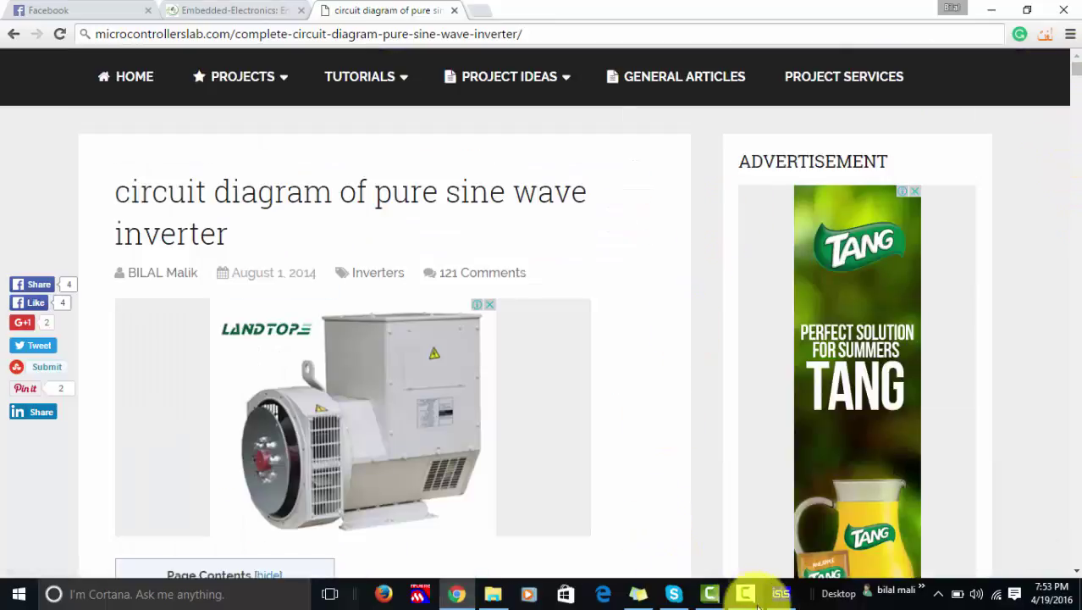
click(780, 593)
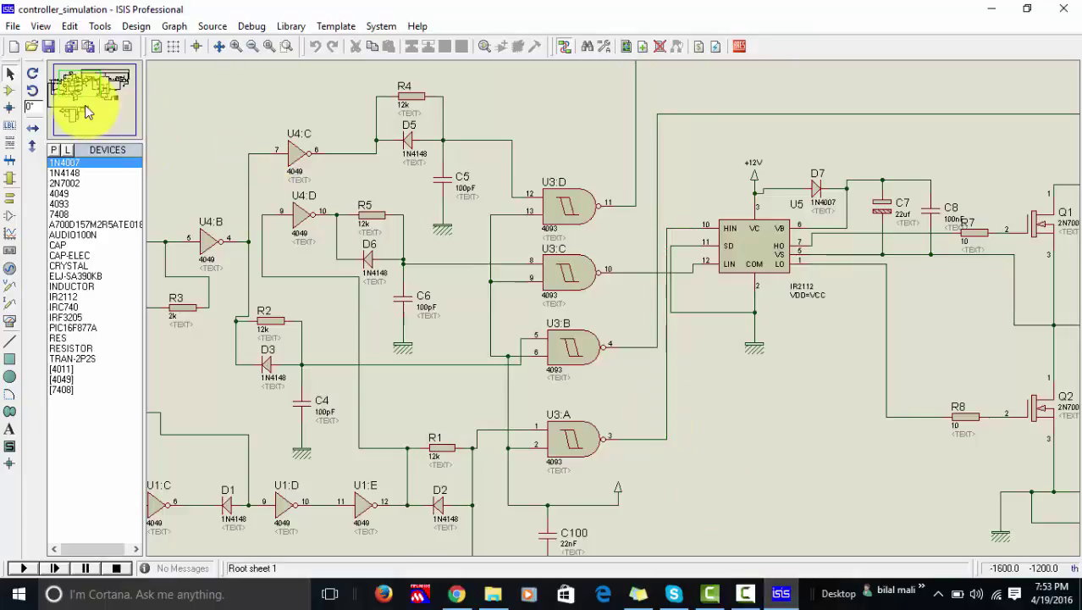
Pan and zoom around TR1 and MOSFETs Q1–Q4, then zoom out to show the C11/L5 filter.
drag(79, 102, 106, 89)
click(253, 45)
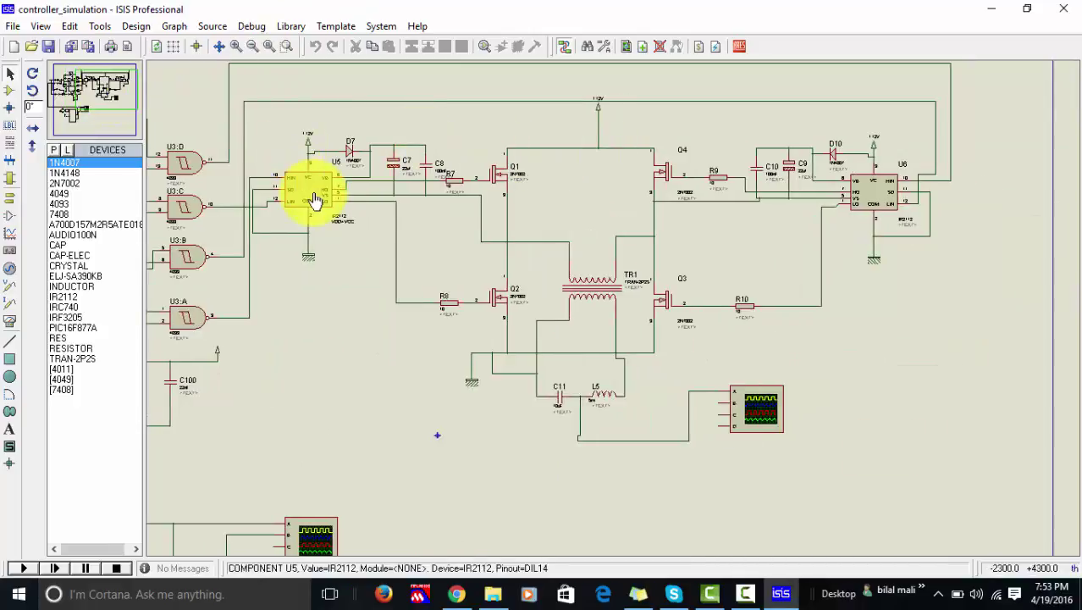
click(237, 46)
drag(85, 109, 106, 88)
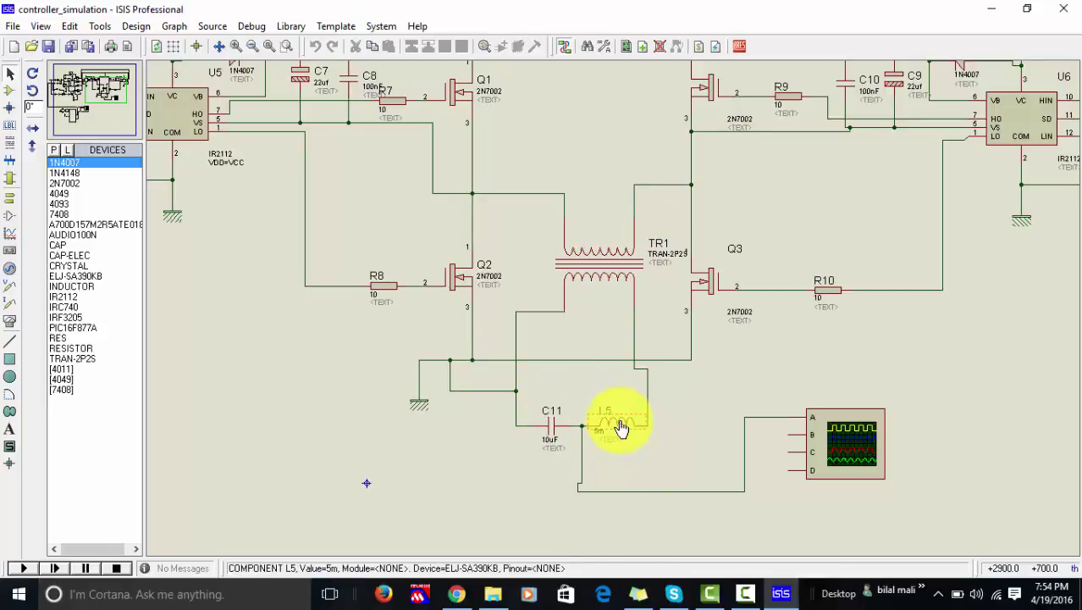
click(244, 53)
click(252, 47)
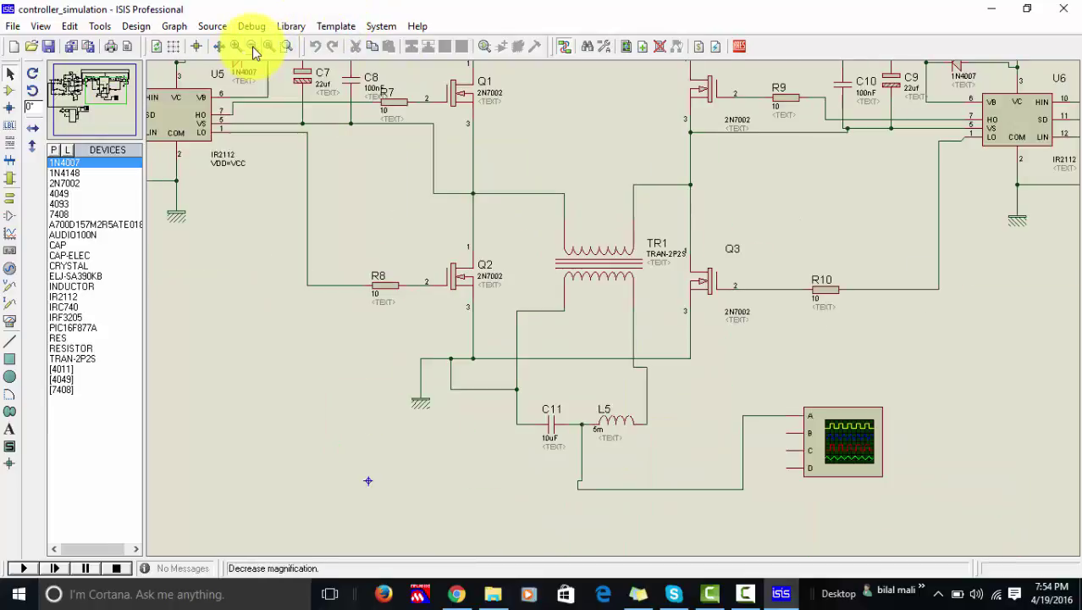
click(252, 46)
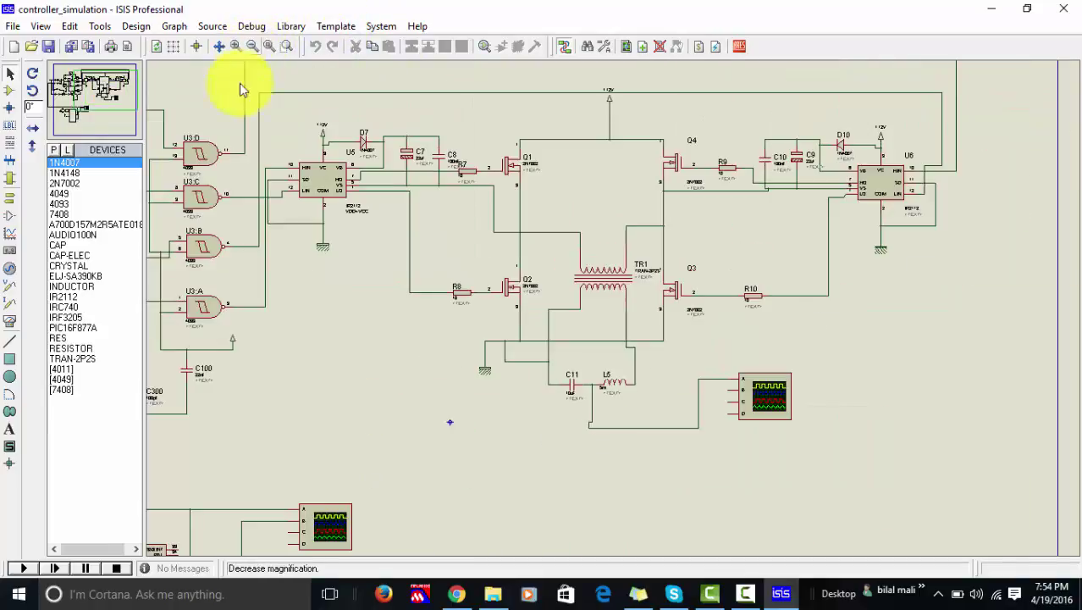
Start the simulation, set the right scope's timebase to 20 ms, and move the left scope top-left.
click(24, 568)
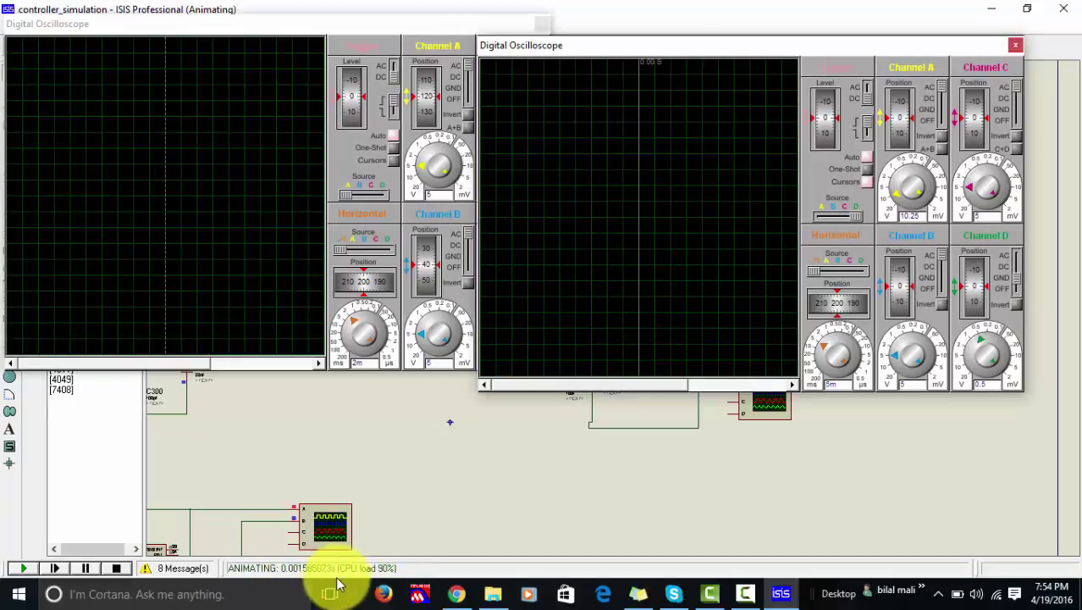
click(273, 570)
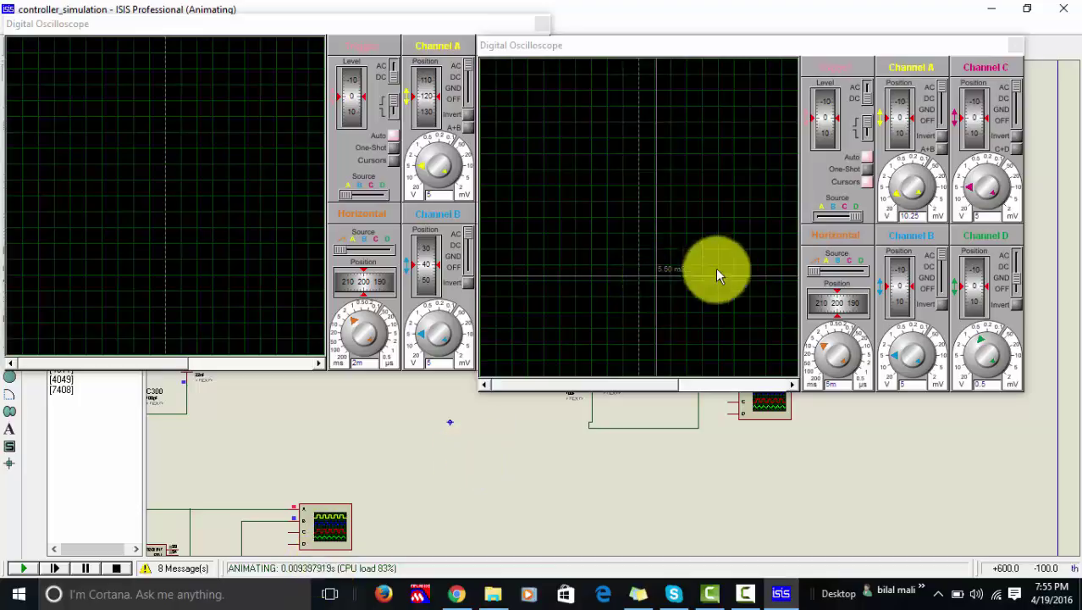
drag(812, 360, 821, 357)
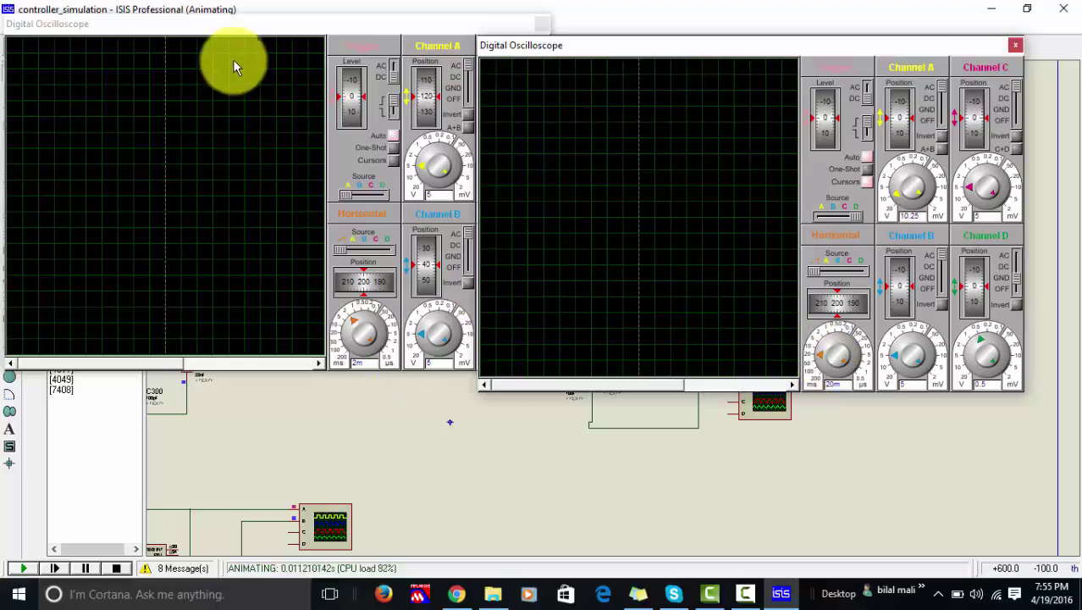
drag(249, 28, 172, 9)
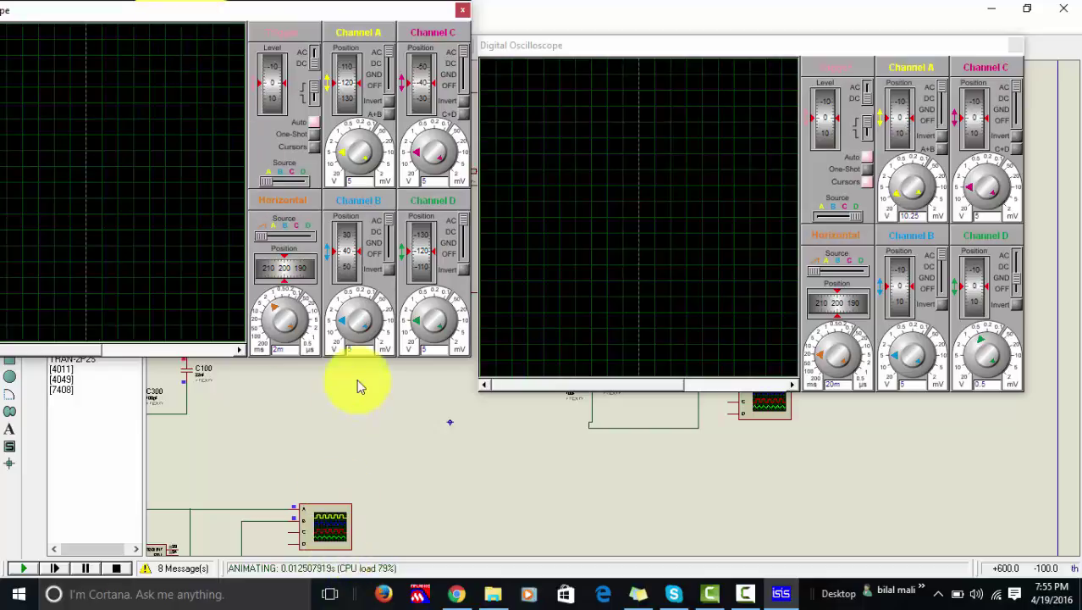
Rearrange both scope windows and try the left scope's timebase between 0.5 ms and 2 ms.
drag(307, 7, 357, 7)
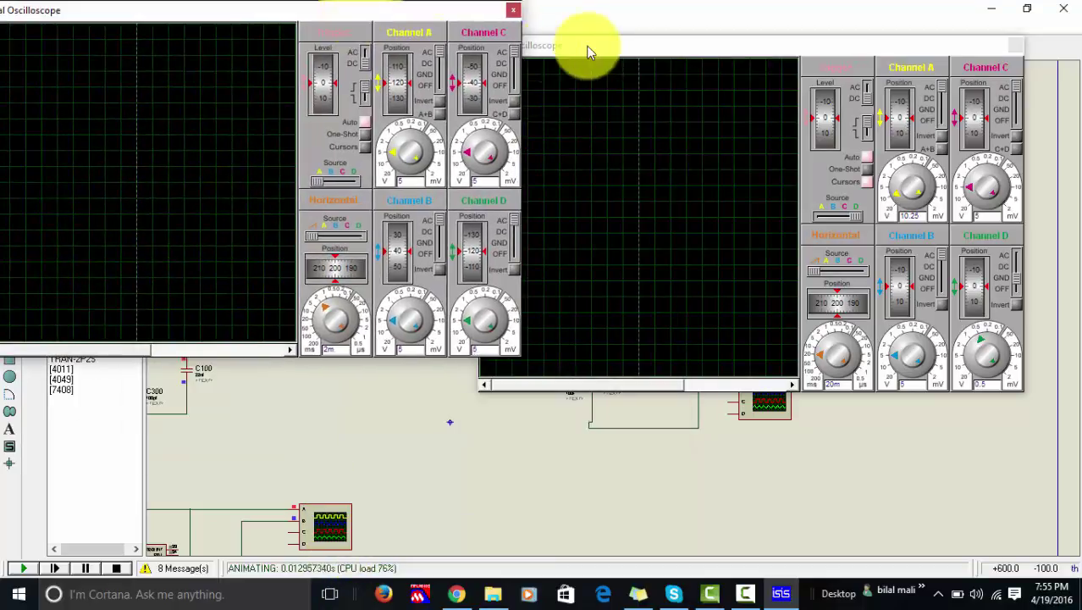
drag(584, 49, 585, 58)
drag(606, 112, 669, 16)
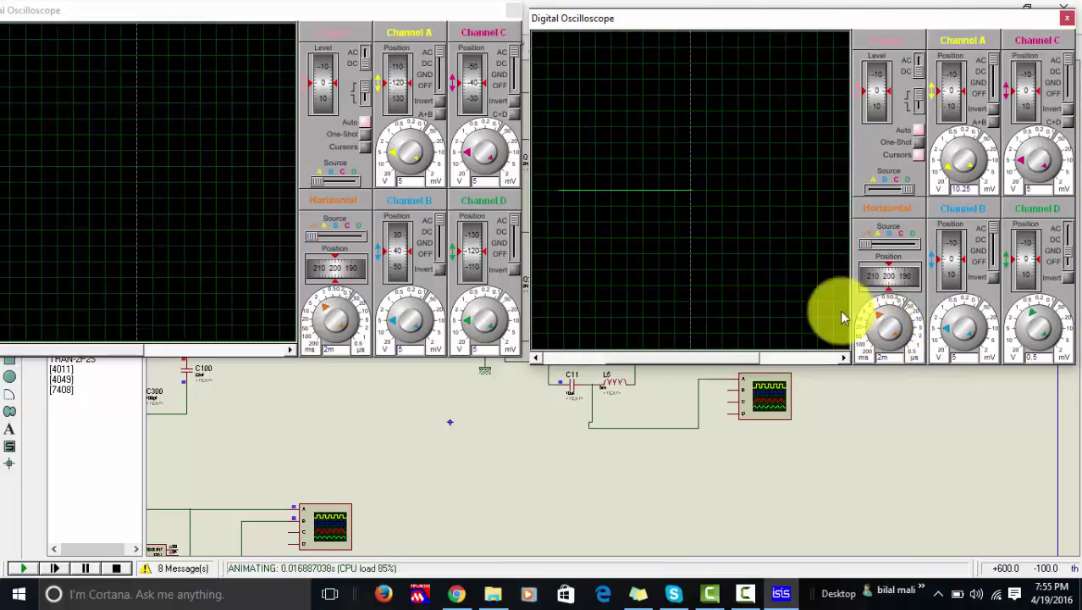
click(327, 312)
click(330, 310)
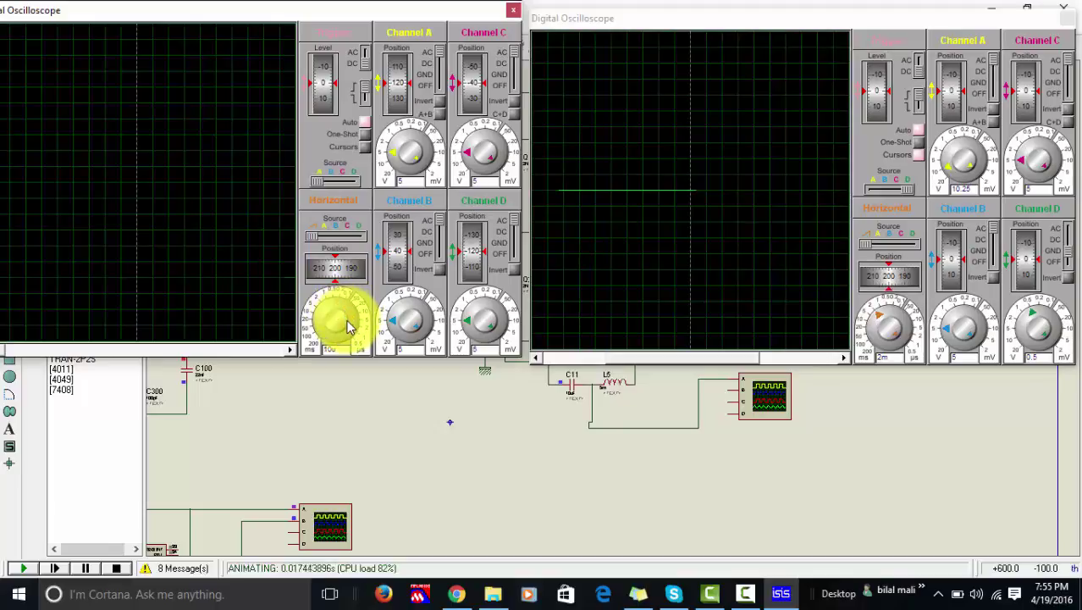
click(333, 308)
click(309, 303)
click(303, 299)
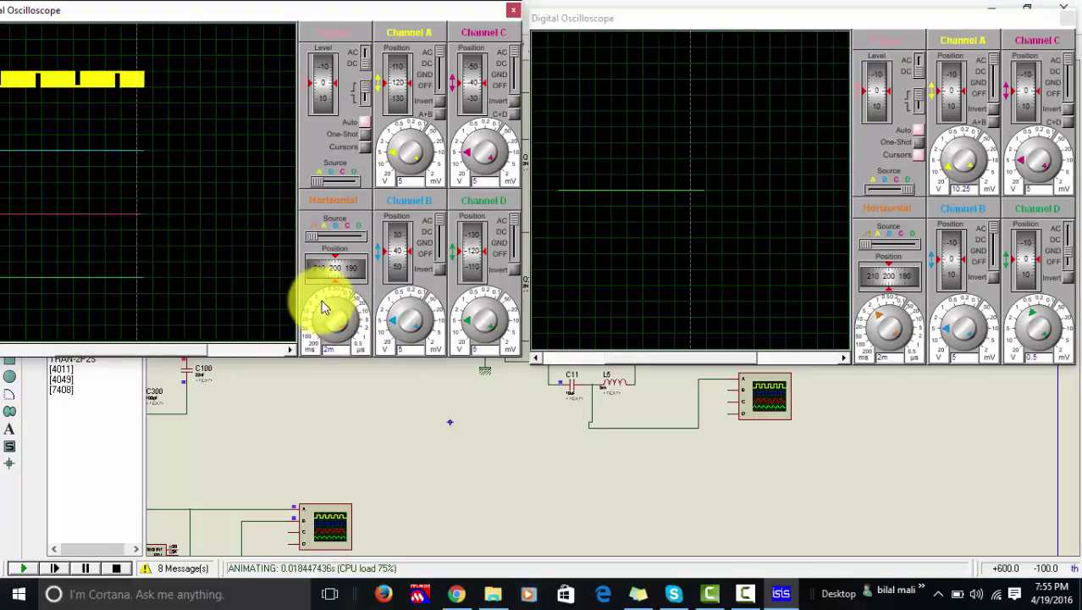
click(322, 306)
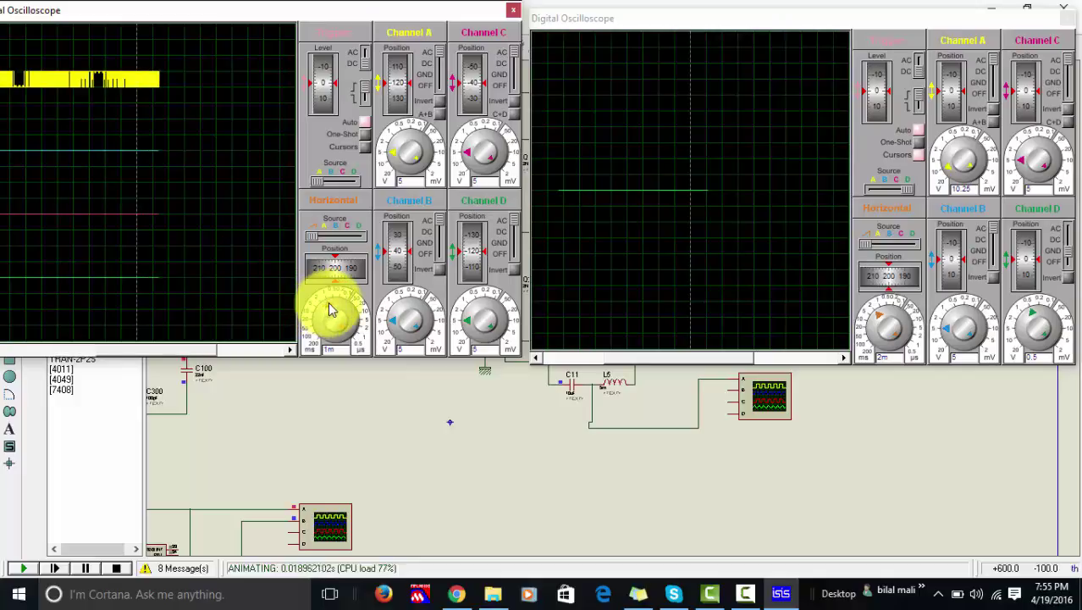
Move the pulse scope down-right and settle its timebase at 5 ms after trying 1 and 2 ms.
drag(321, 18, 391, 37)
click(412, 304)
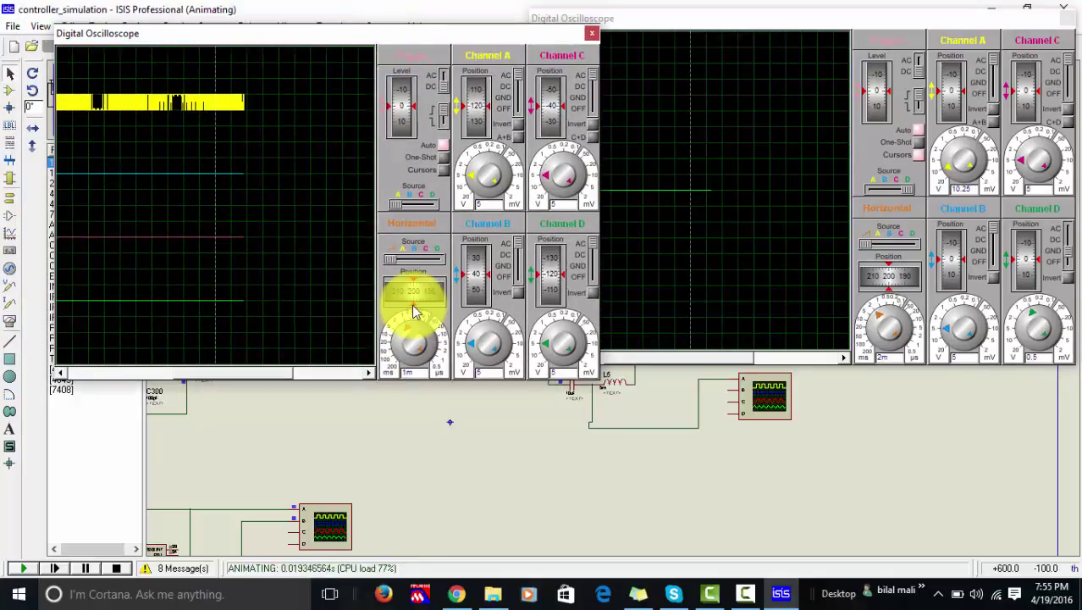
click(422, 319)
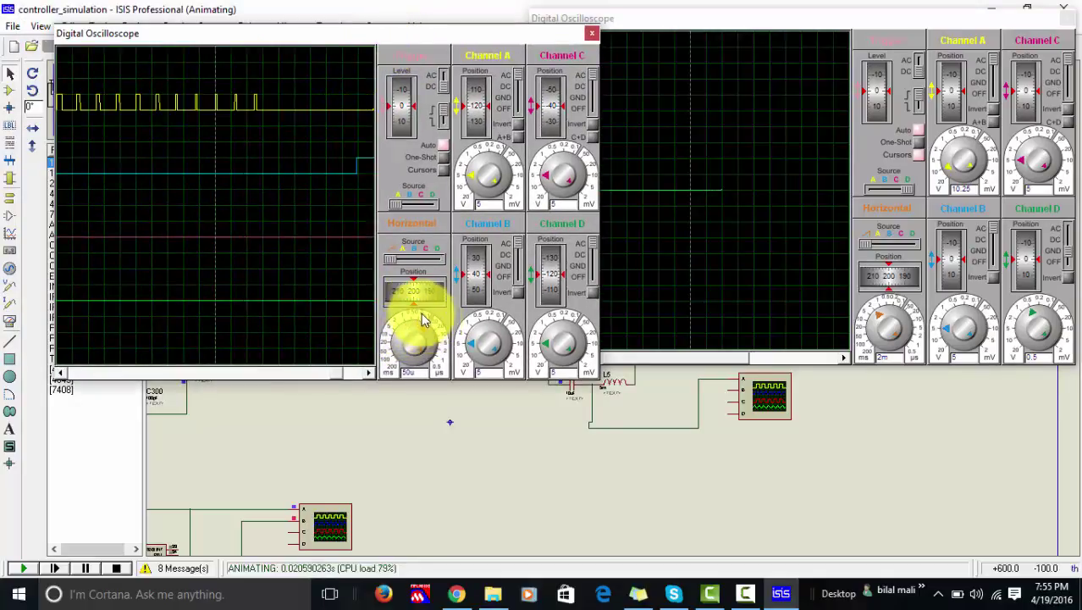
click(413, 311)
click(400, 310)
click(395, 313)
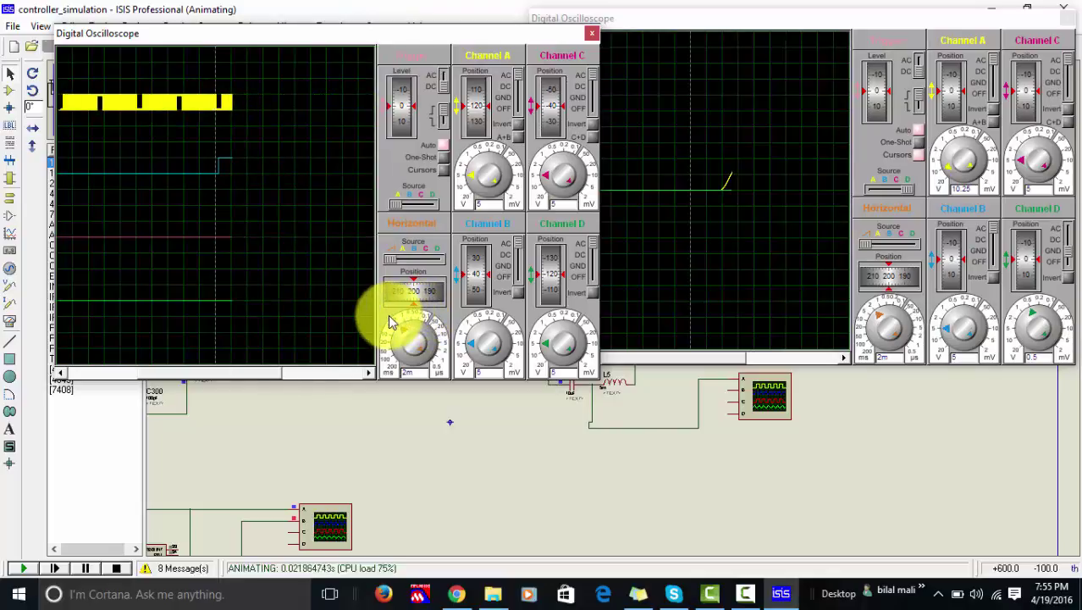
click(394, 333)
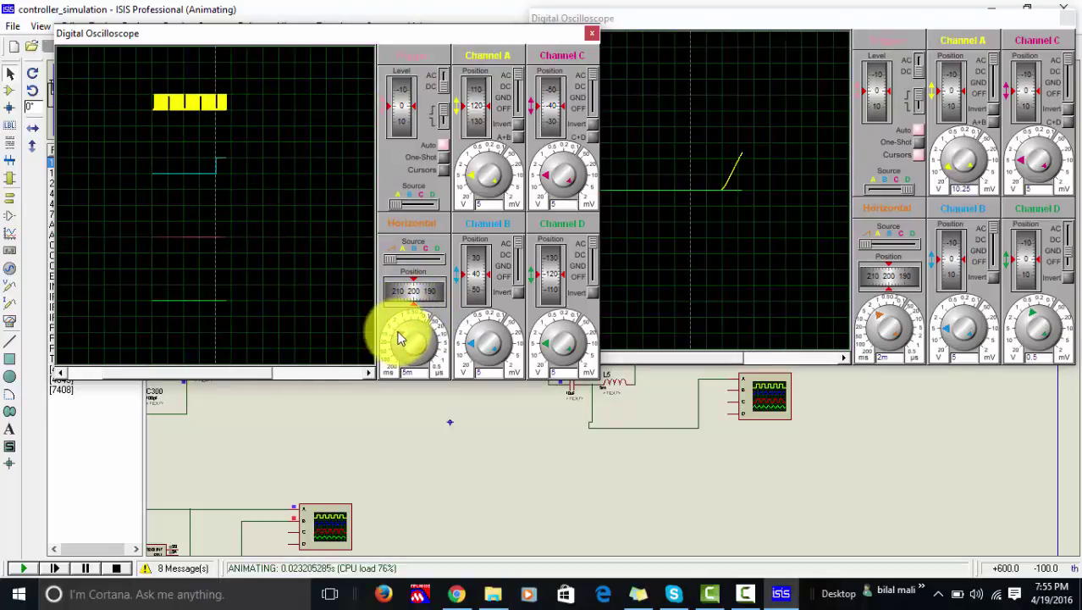
click(399, 329)
click(404, 333)
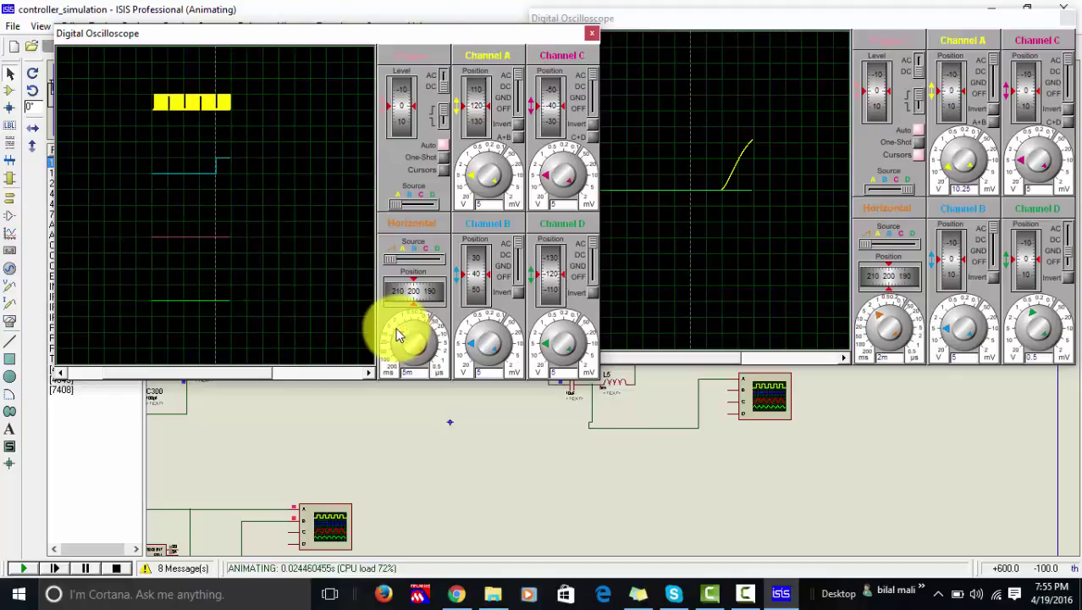
Bring the sine scope forward, set Channel A to 5.13 V/div, and place a cursor at 3.80 ms.
drag(816, 24, 691, 48)
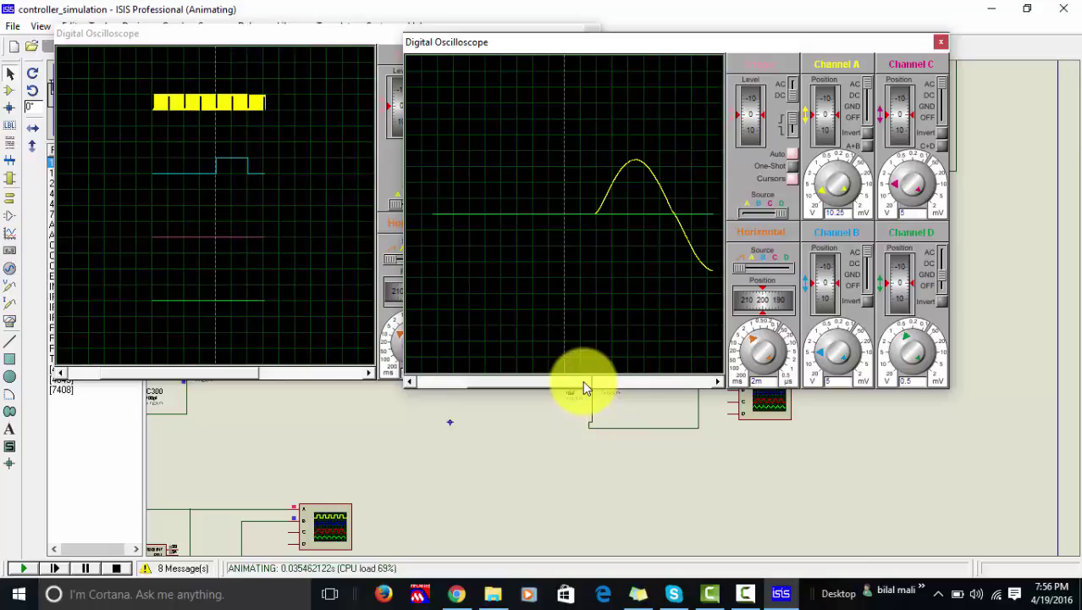
drag(566, 381, 620, 365)
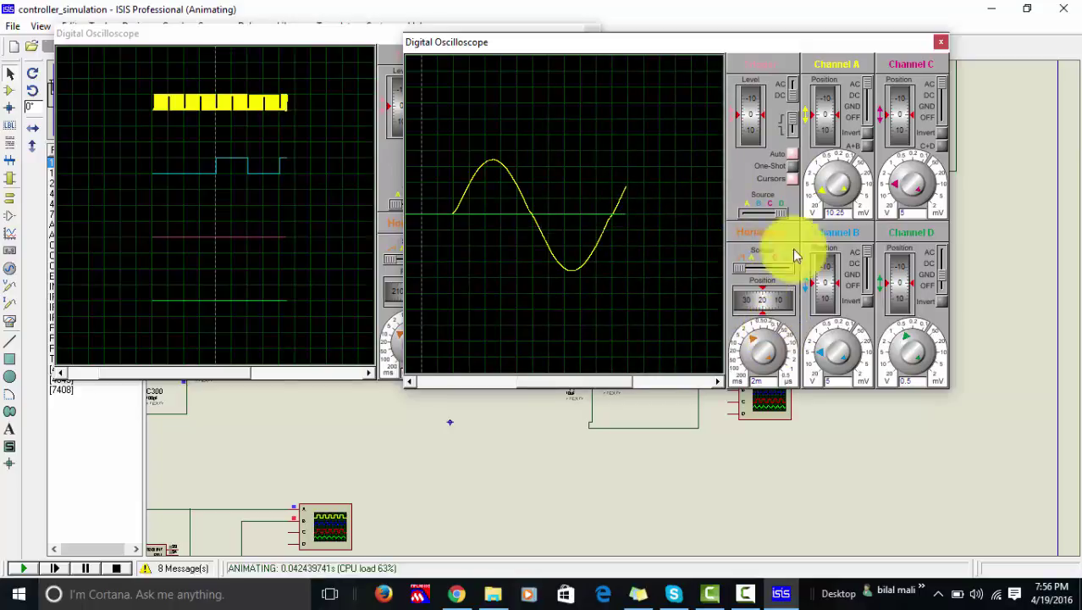
drag(820, 187, 792, 181)
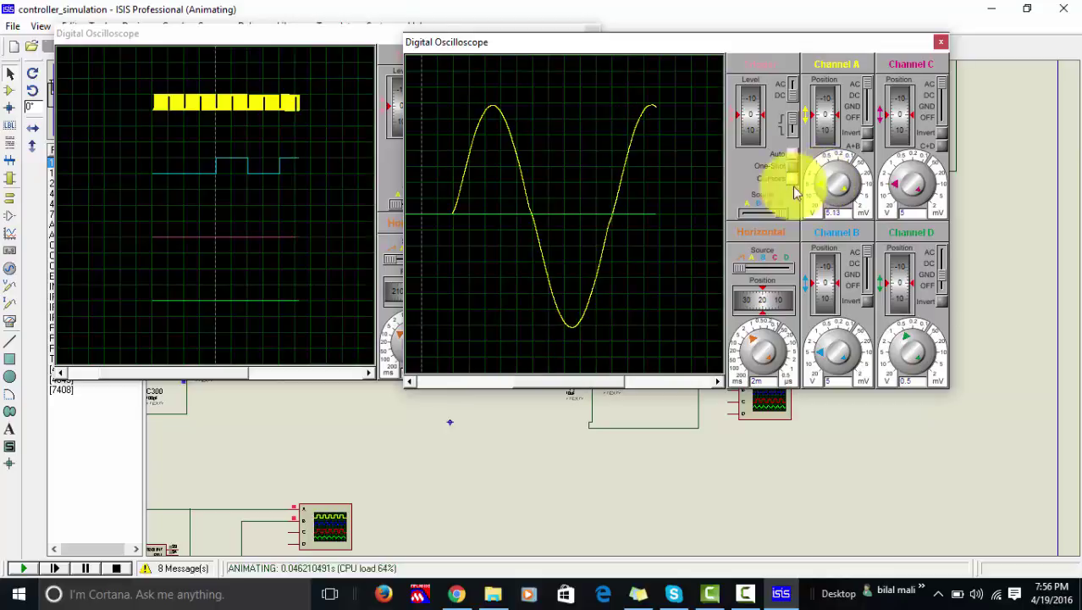
click(613, 382)
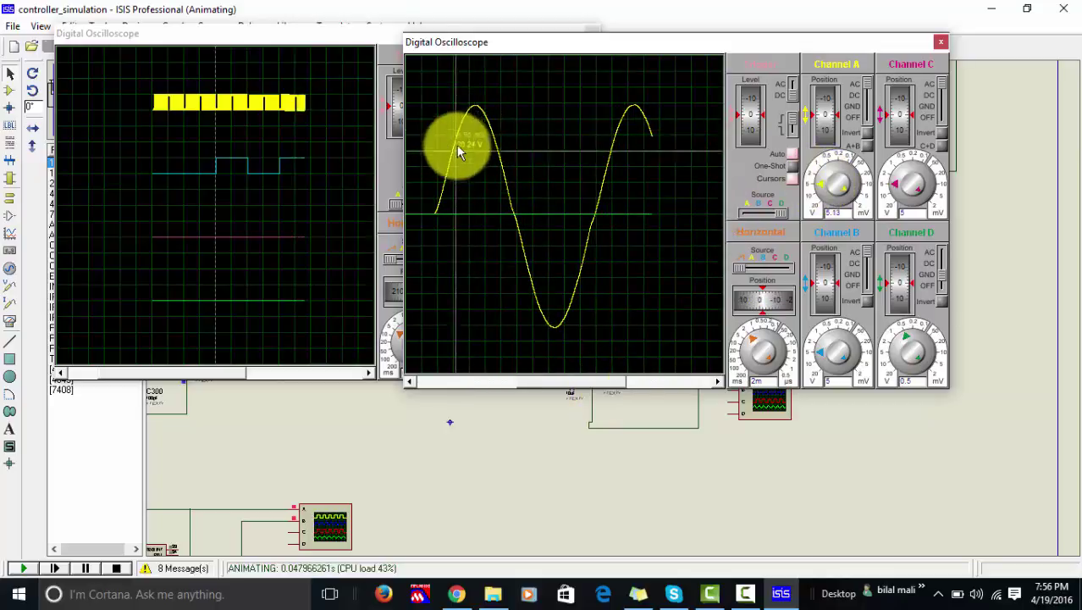
click(434, 236)
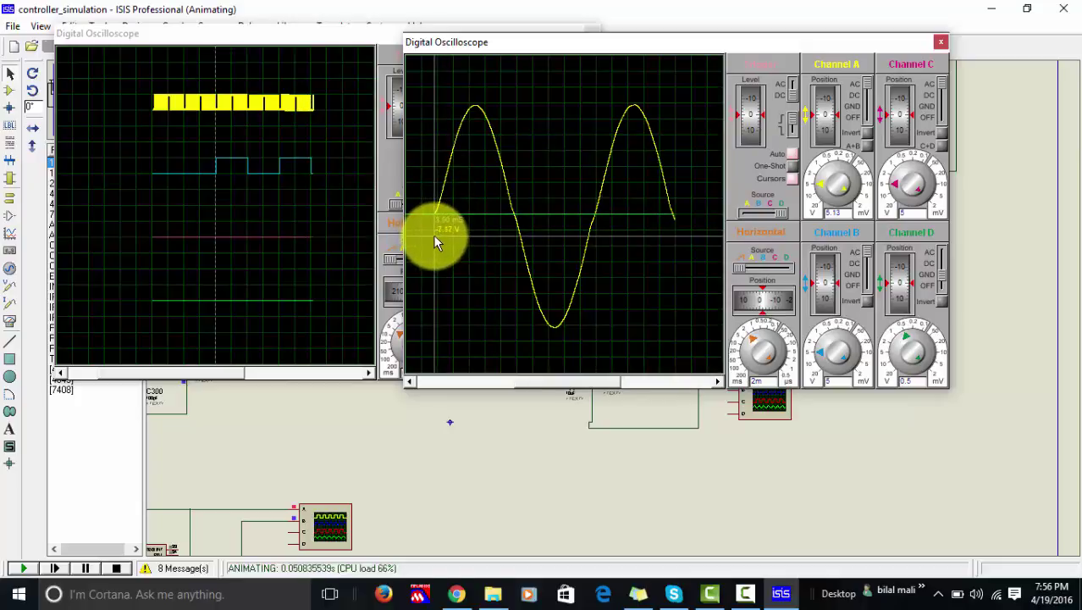
Clear all cursors on the sine scope, nudge the trace vertically, and enable cursor measurements.
right_click(591, 254)
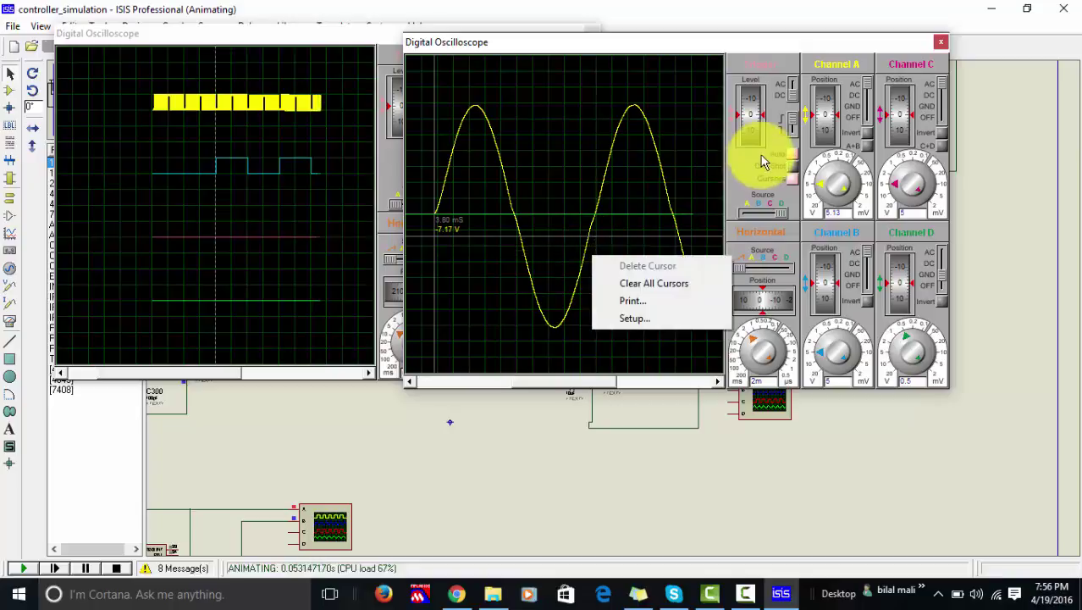
click(668, 284)
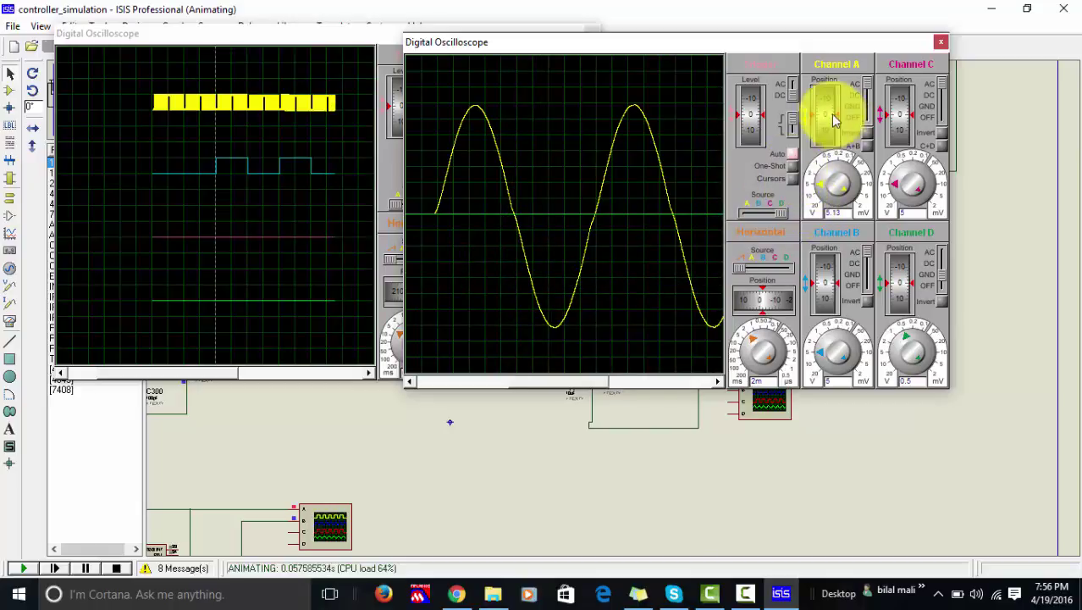
drag(837, 87, 828, 96)
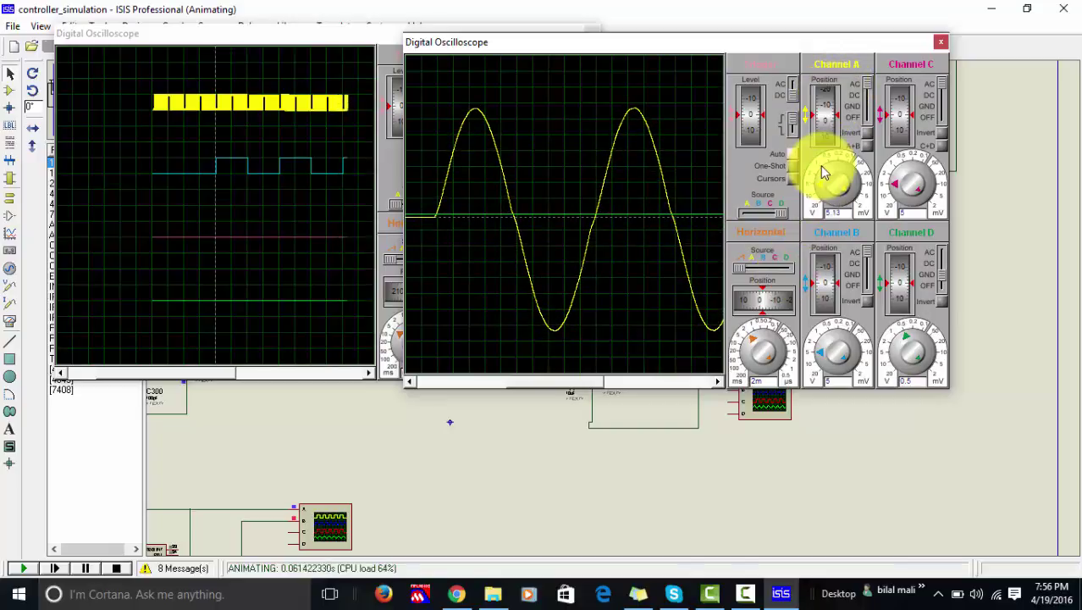
click(793, 176)
drag(533, 256, 511, 256)
Set 5 ms timebase and 10.25 V per division, then place time cursors at 13.25 ms.
click(752, 345)
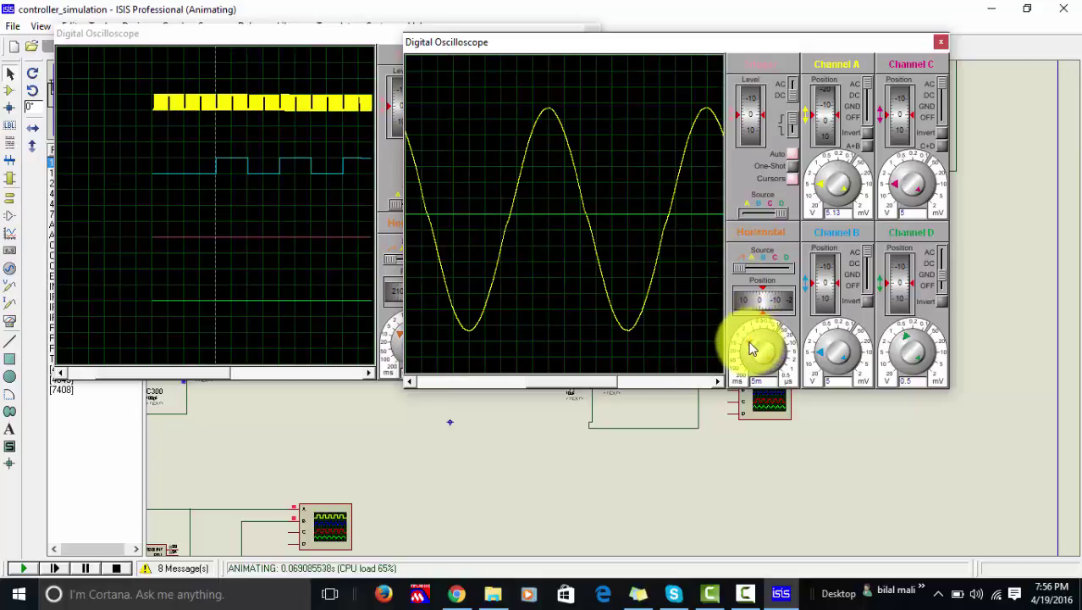
click(815, 191)
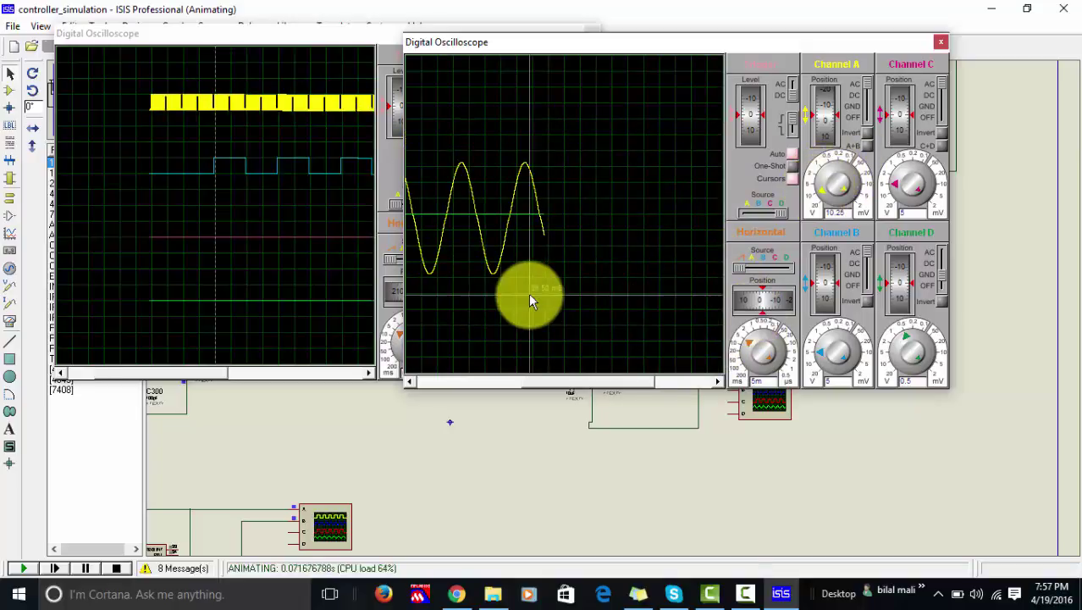
drag(530, 301, 447, 310)
drag(519, 266, 510, 281)
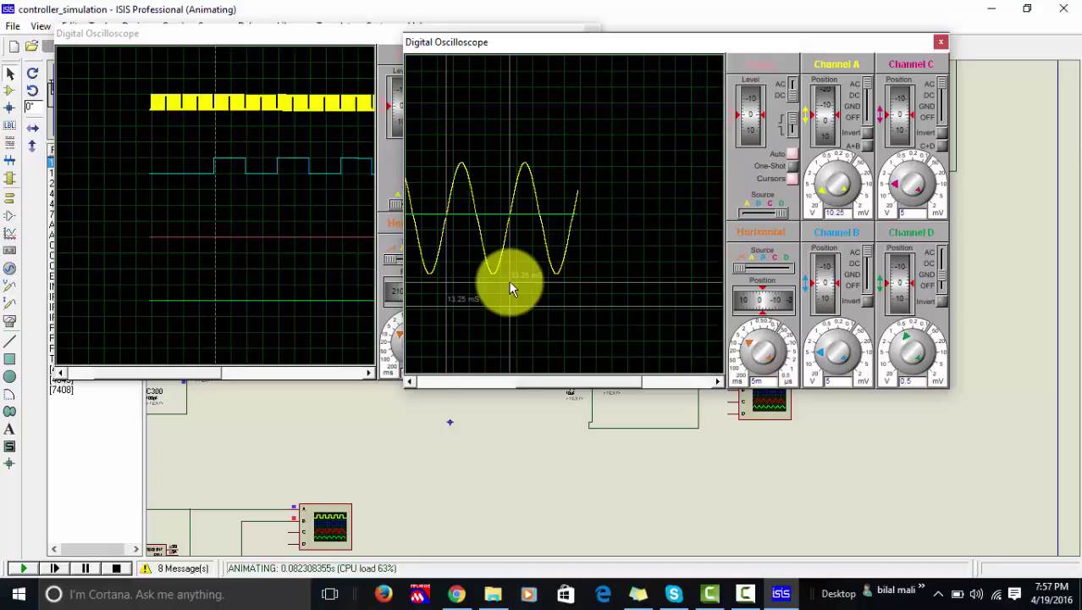
click(376, 43)
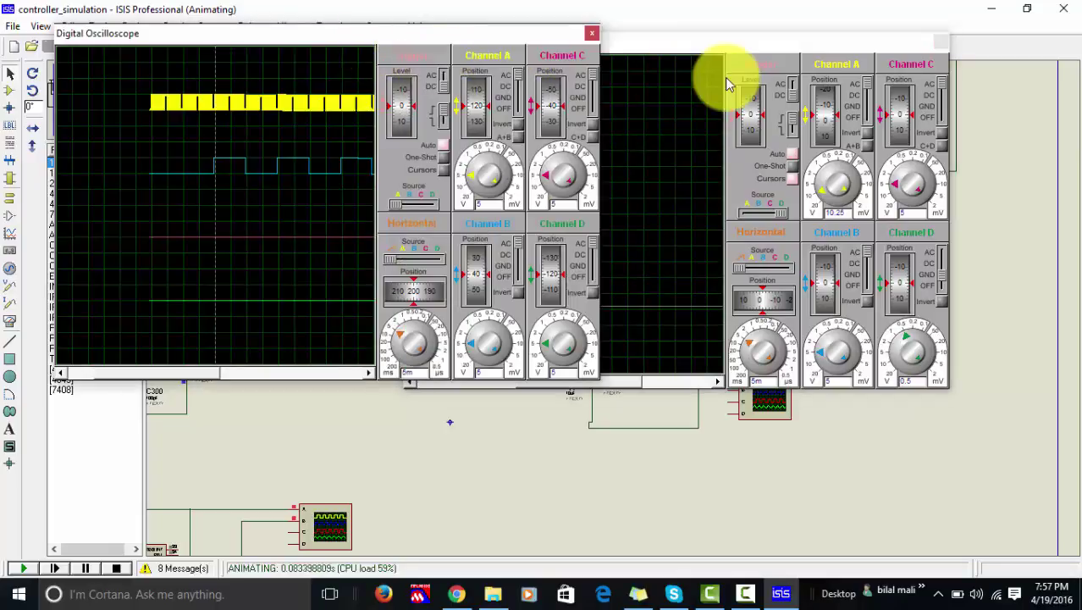
click(714, 44)
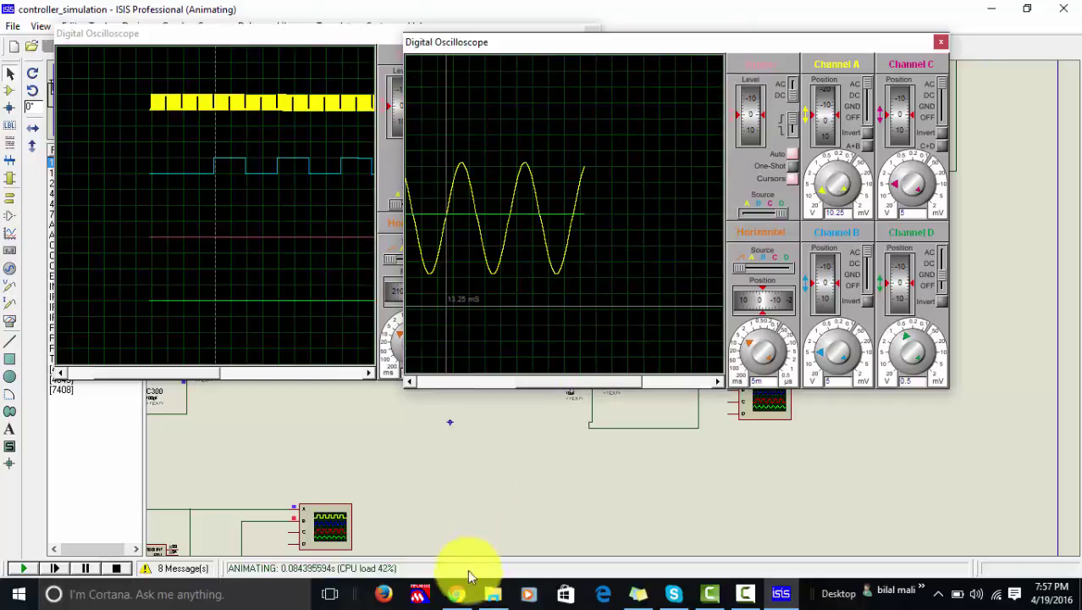
Scroll the article in Chrome to the Mikro C SPWM code with SinLkUpTab and Timer1 setup.
click(457, 594)
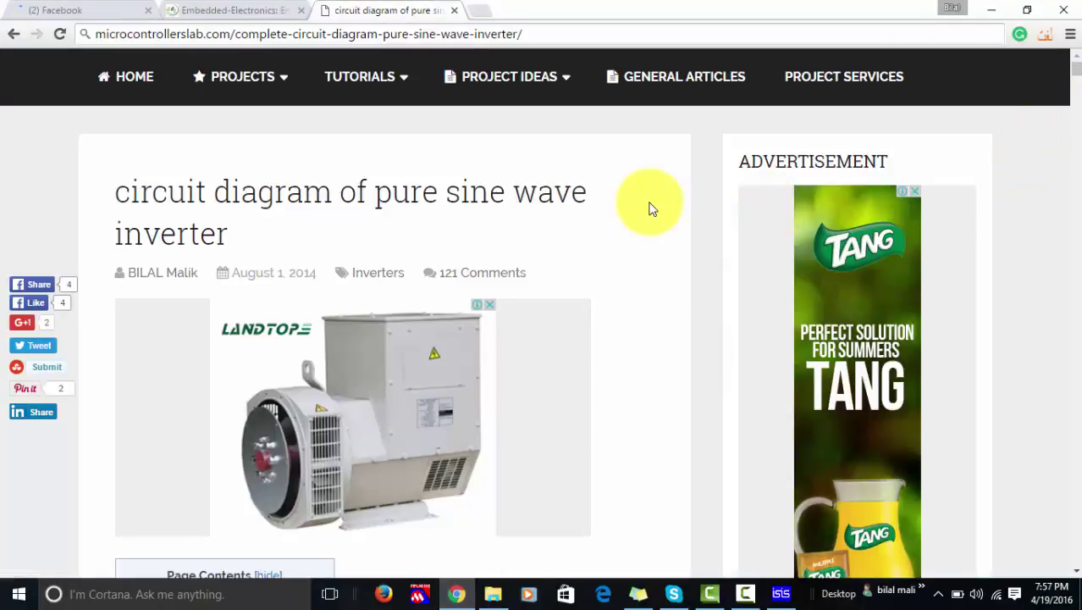
scroll(650, 209, down, 8)
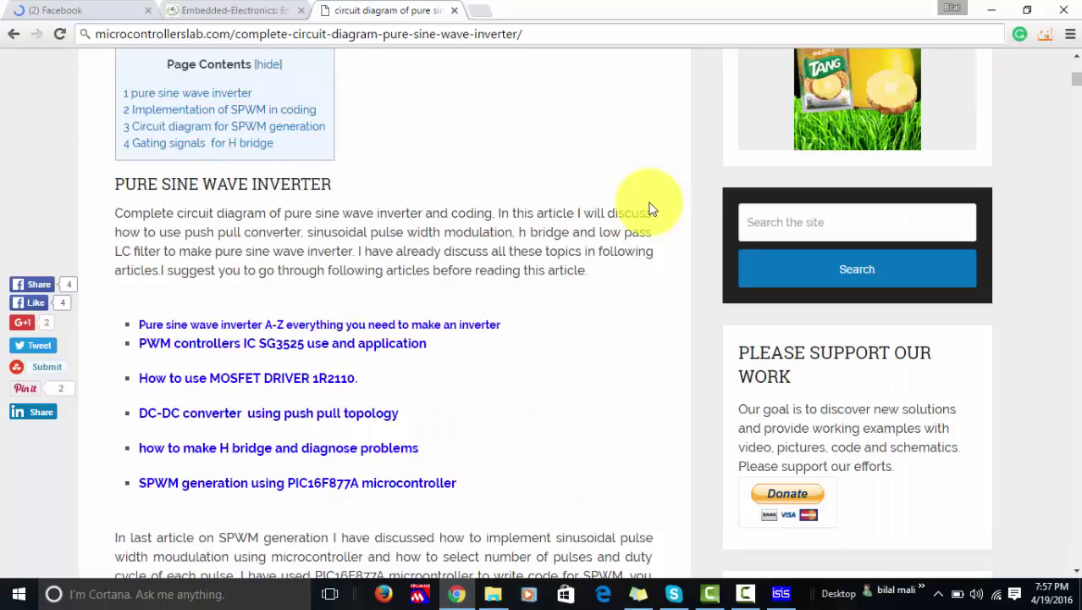
scroll(651, 209, down, 1)
scroll(429, 149, up, 2)
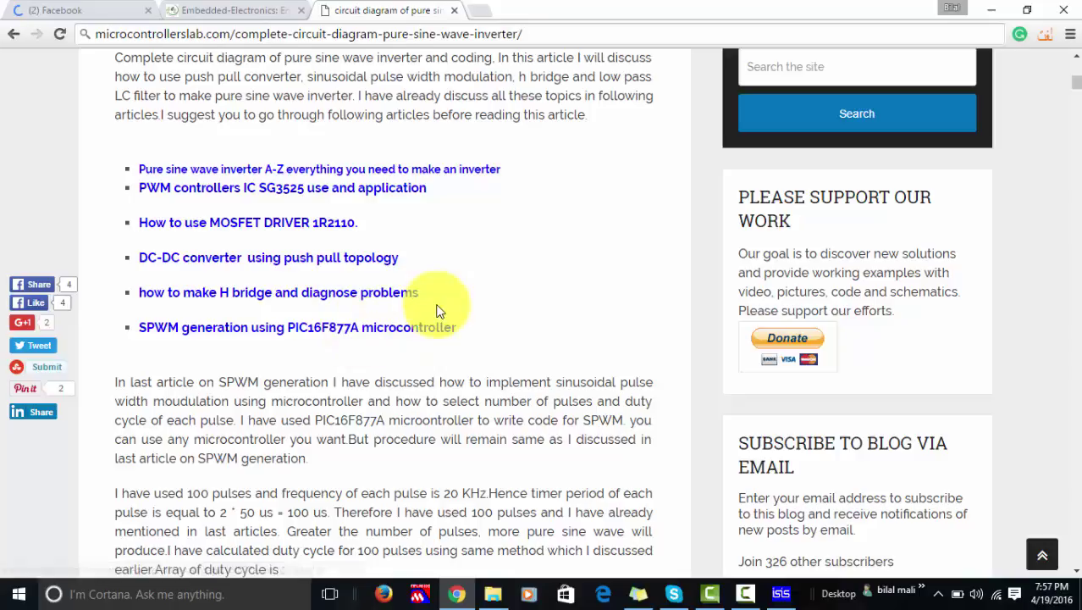
scroll(436, 306, down, 1)
scroll(437, 311, down, 10)
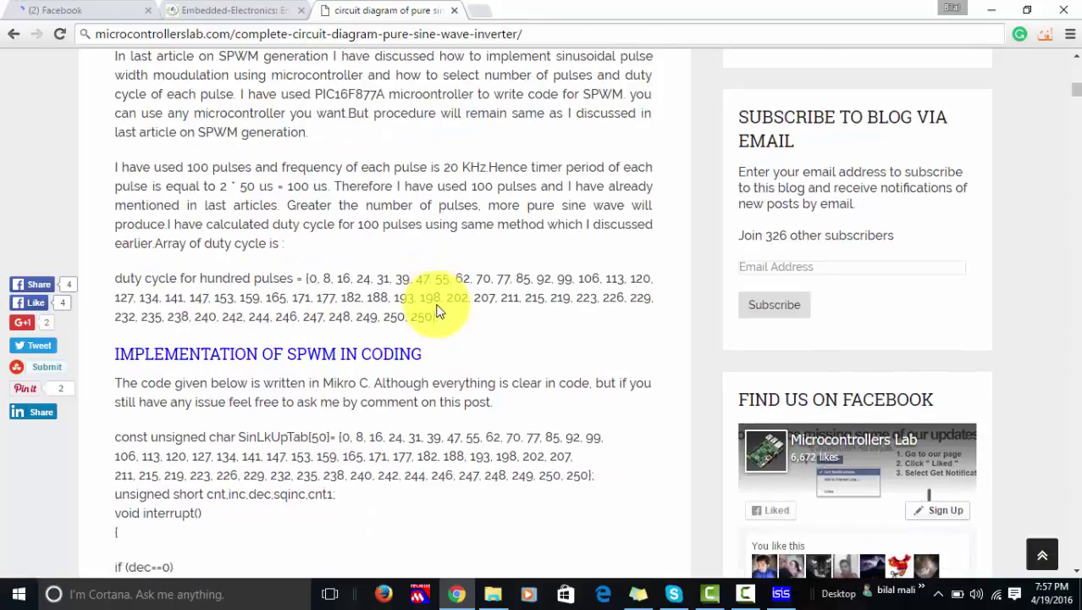
scroll(436, 311, down, 5)
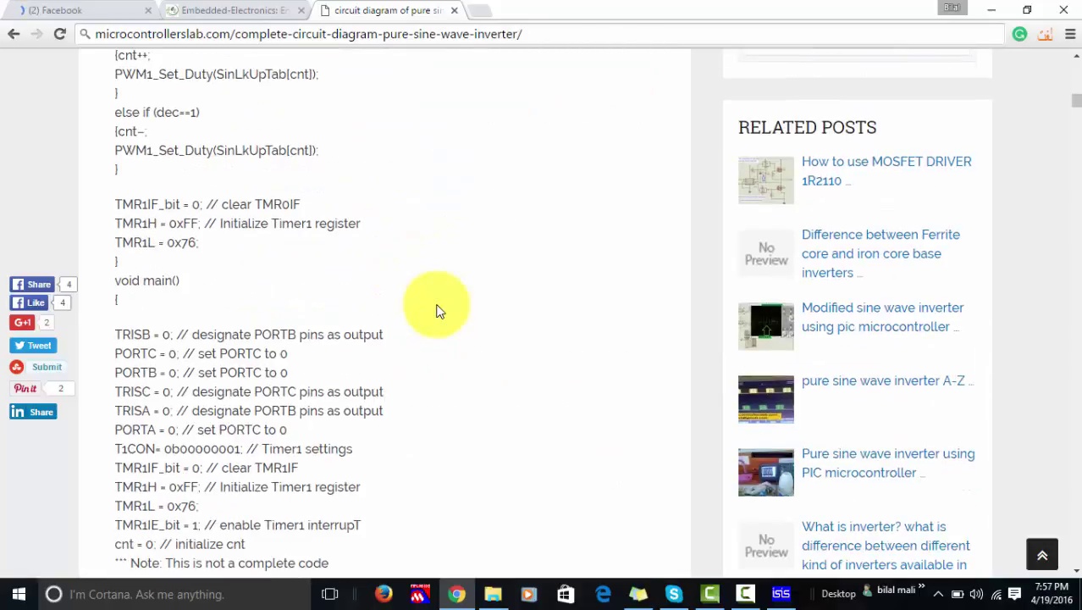
scroll(438, 311, down, 1)
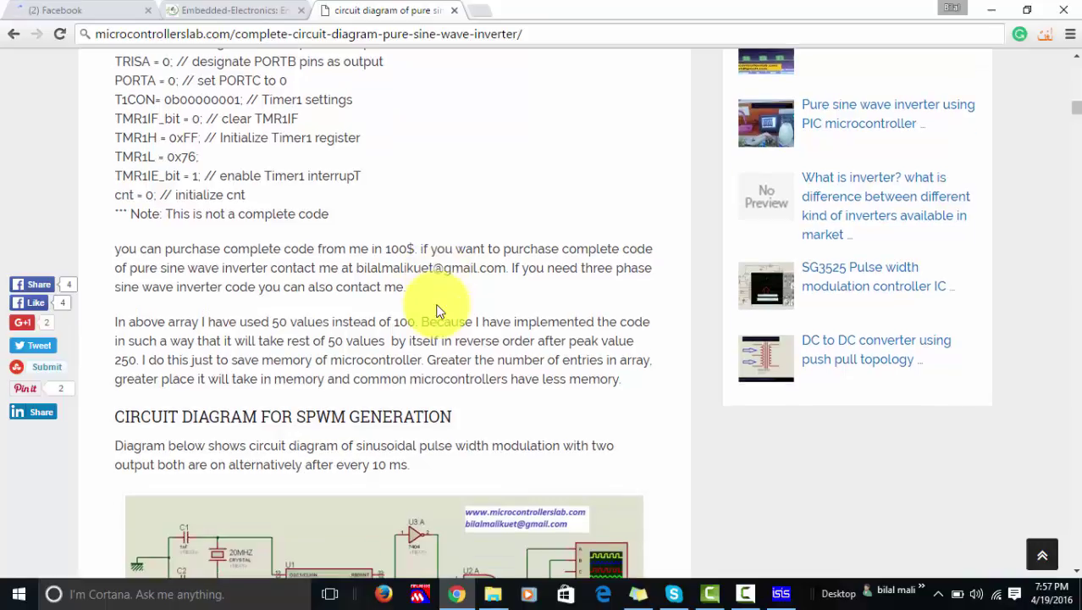
scroll(438, 310, up, 6)
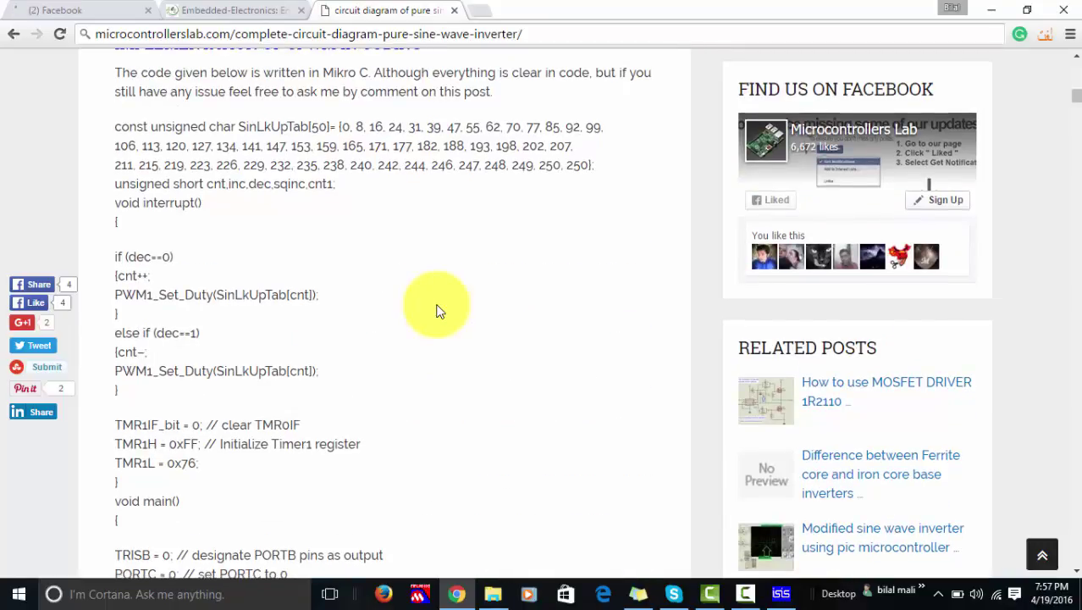
scroll(438, 310, down, 1)
scroll(438, 311, down, 1)
scroll(438, 311, down, 1)
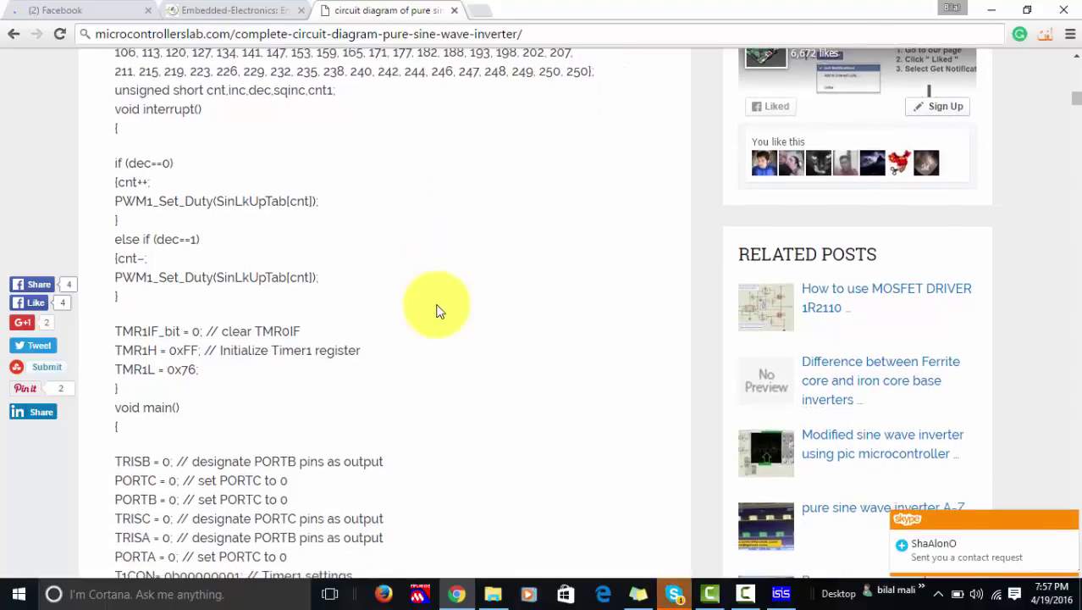
scroll(438, 310, down, 2)
scroll(438, 310, down, 2)
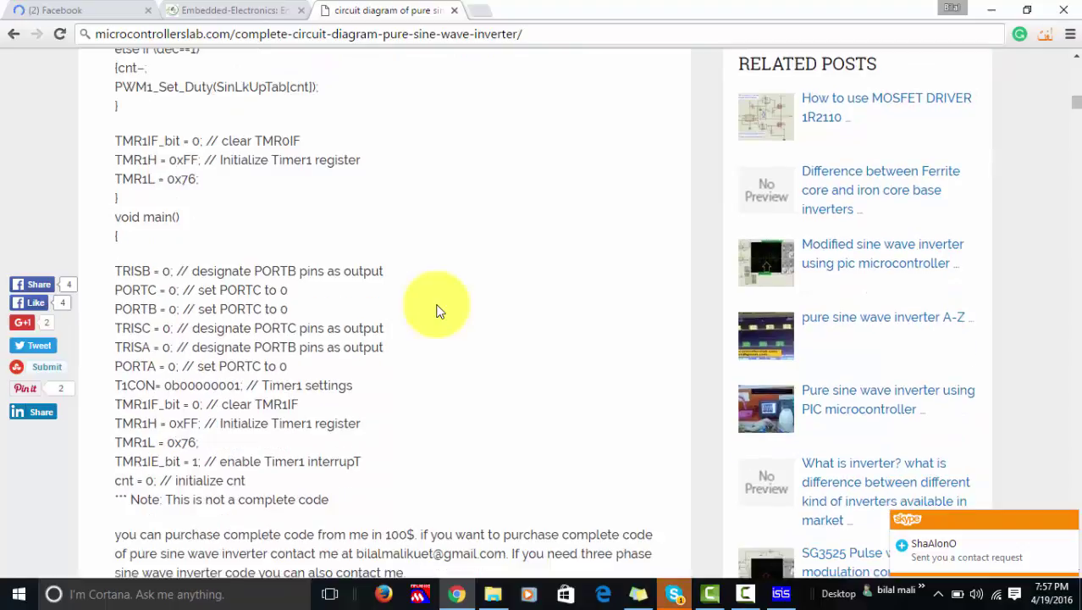